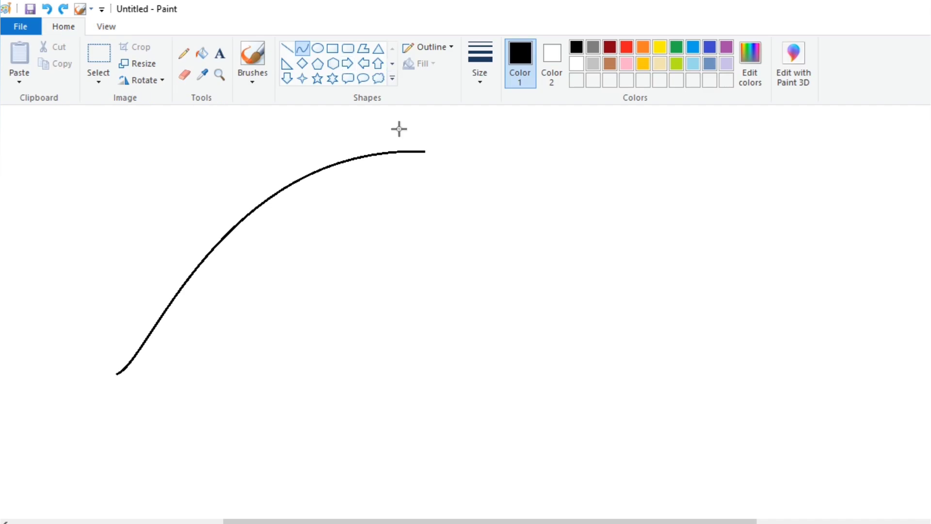
Draw the rear half of the fish's back as a curve sloping from the body's peak down to the tail end.
drag(424, 152, 753, 324)
click(569, 153)
drag(570, 153, 634, 253)
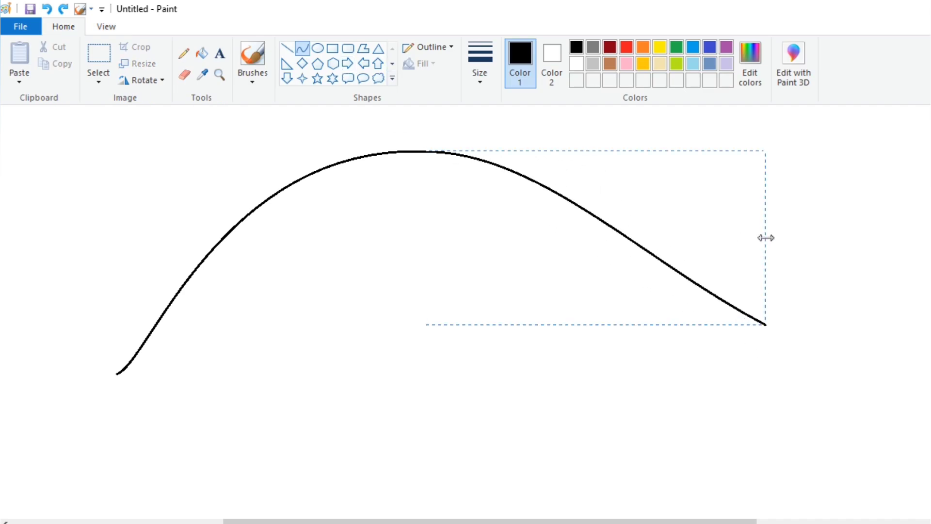
click(555, 353)
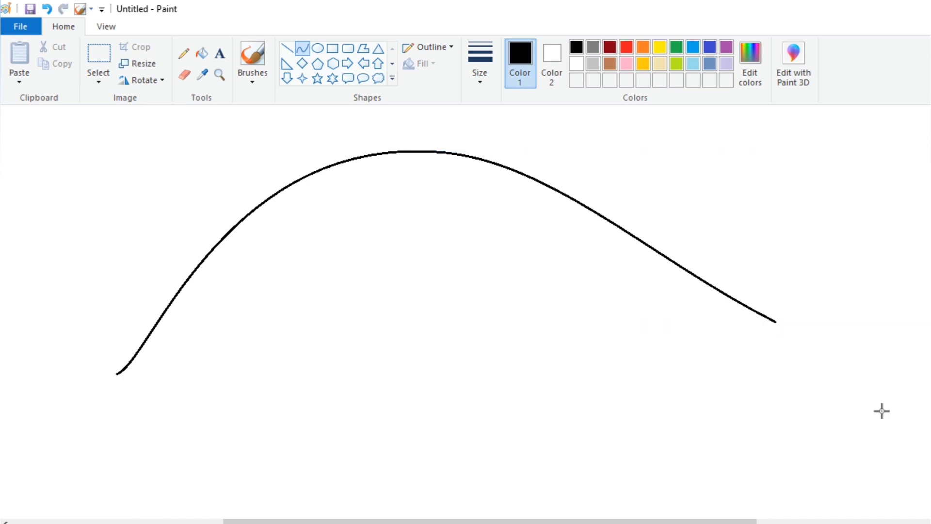
Draw the front lower belly curve, bowing outward from the pointed nose to the lowest point of the body.
click(106, 26)
click(50, 58)
drag(305, 349, 403, 362)
click(332, 365)
drag(332, 365, 305, 339)
drag(338, 285, 338, 281)
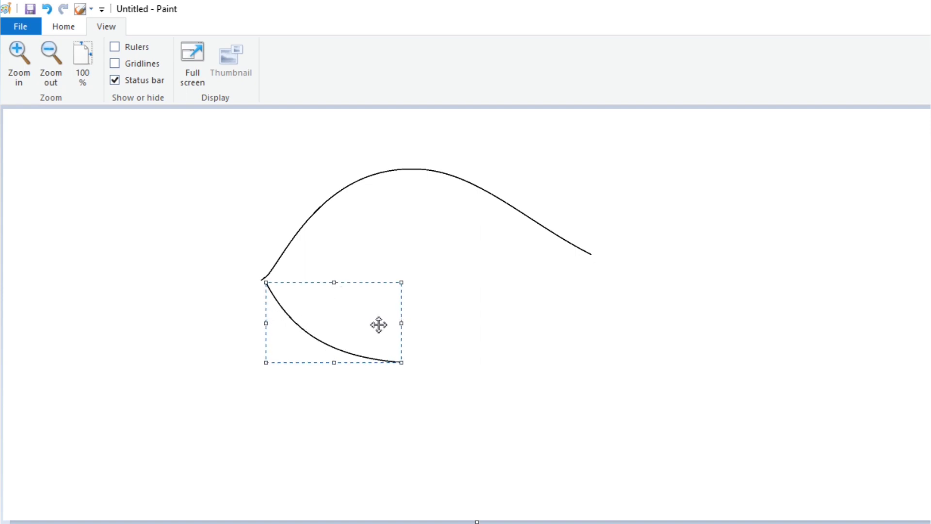
Draw the rear belly curve up to the tail end and close the body outline there with an outward-rounded curve.
click(424, 362)
drag(407, 362, 591, 296)
drag(490, 335, 509, 347)
click(511, 348)
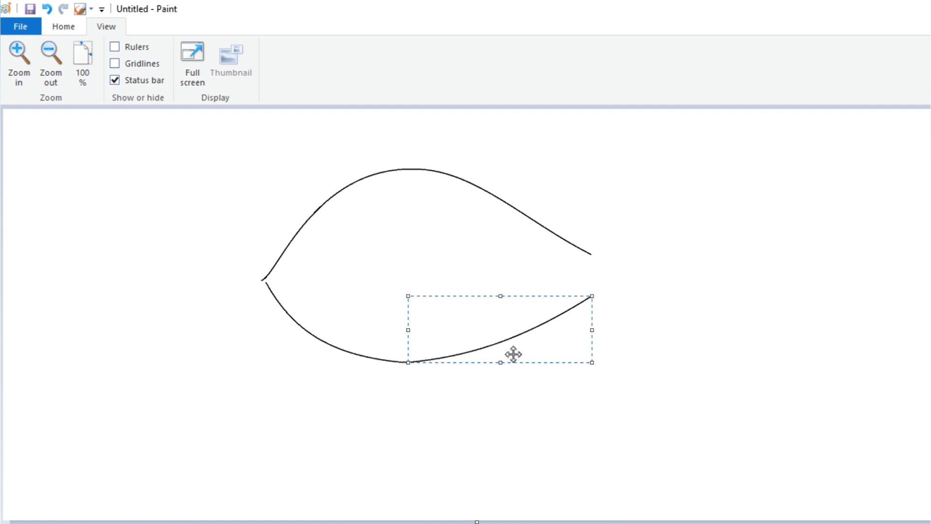
click(527, 410)
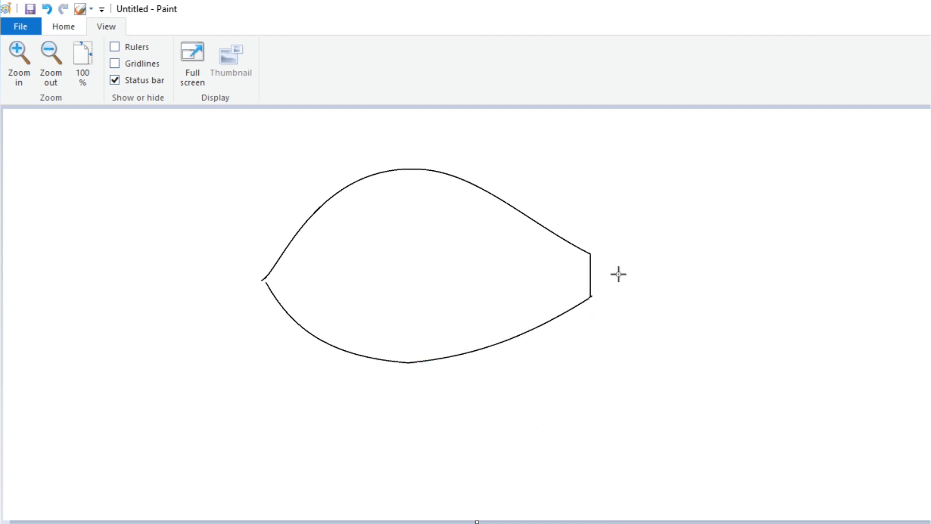
drag(618, 274, 609, 287)
click(642, 291)
Clean up and close the small gap in the outline at the fish's pointed nose.
click(20, 61)
click(63, 26)
click(185, 76)
click(302, 48)
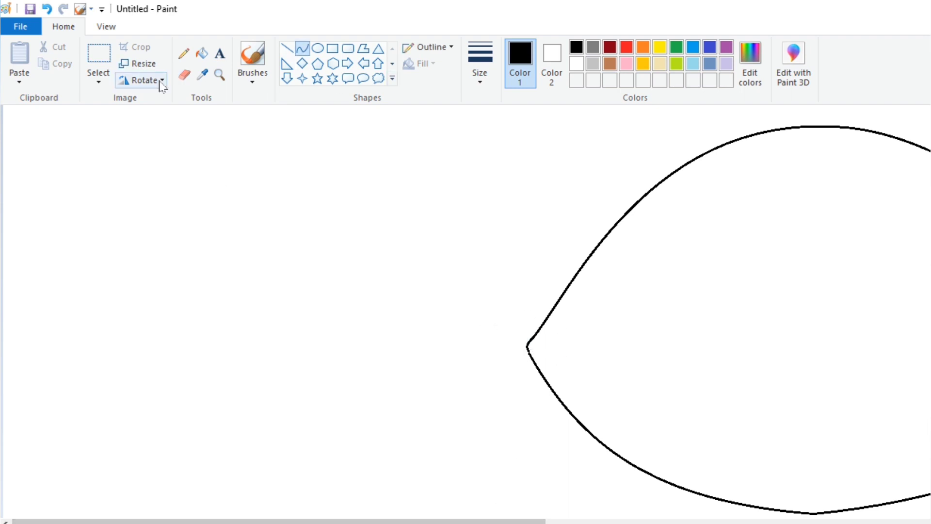
Mix a dark blue custom color and flood-fill the fish's body and its black outline with it.
click(106, 26)
click(82, 63)
click(64, 26)
click(202, 53)
click(750, 63)
click(678, 262)
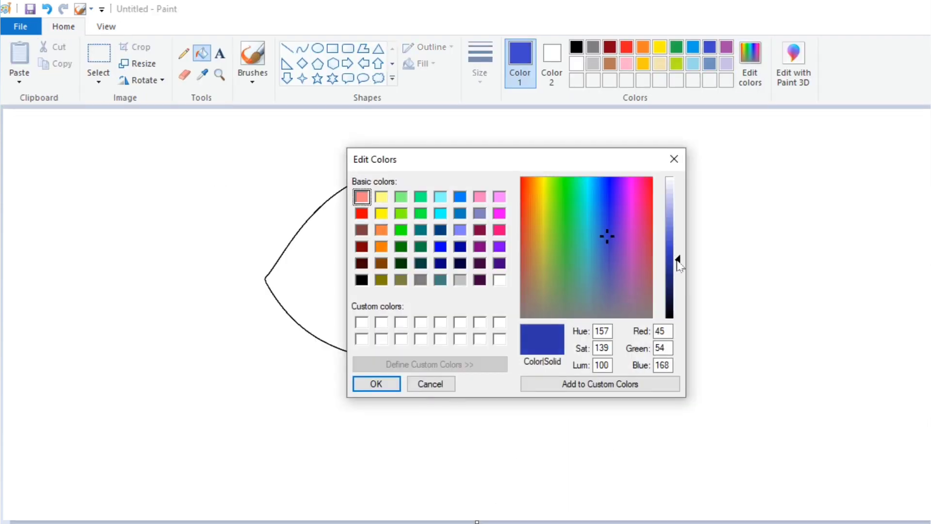
drag(602, 228, 595, 227)
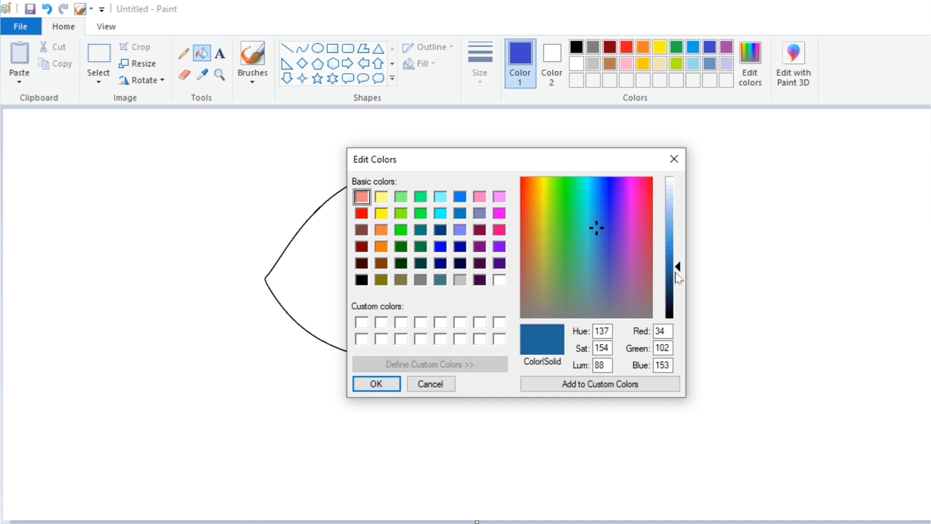
click(677, 269)
click(600, 384)
click(385, 384)
click(342, 203)
click(341, 190)
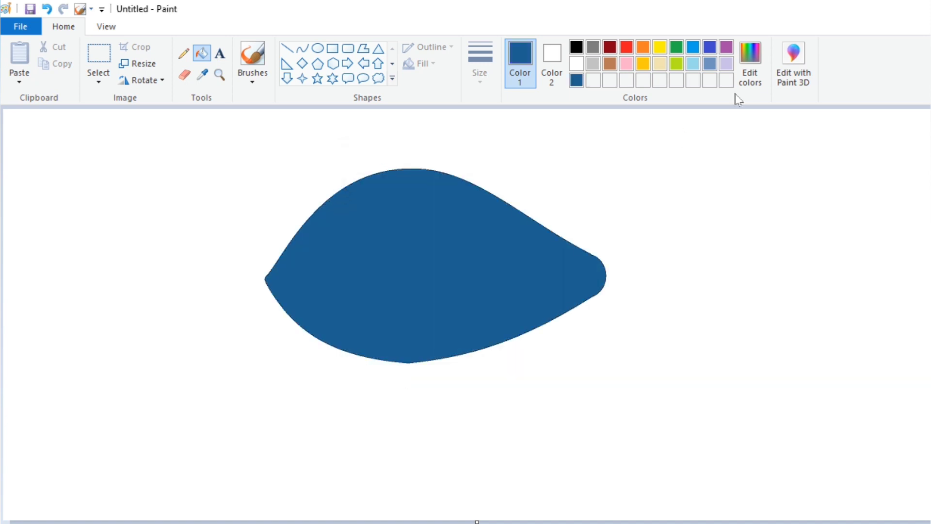
Refill the fish's body with a slightly brighter custom blue.
click(749, 68)
click(677, 262)
click(558, 384)
click(381, 384)
click(364, 296)
Mix a teal custom color and refill the fish's body with it.
click(749, 68)
drag(596, 224, 588, 221)
click(677, 267)
click(589, 222)
click(562, 384)
click(382, 384)
click(379, 296)
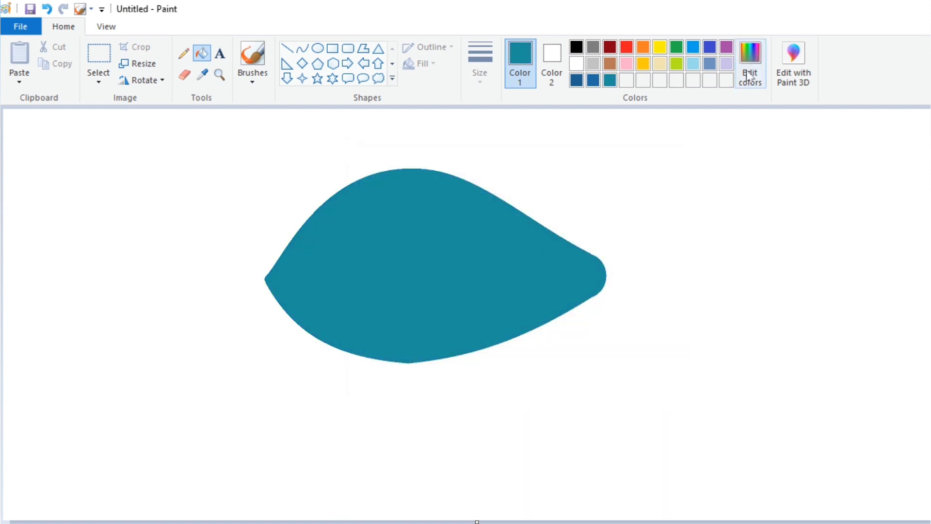
Try two bluer custom shades in turn as the fill of the fish's body.
click(749, 72)
click(595, 228)
click(376, 383)
click(409, 326)
click(749, 73)
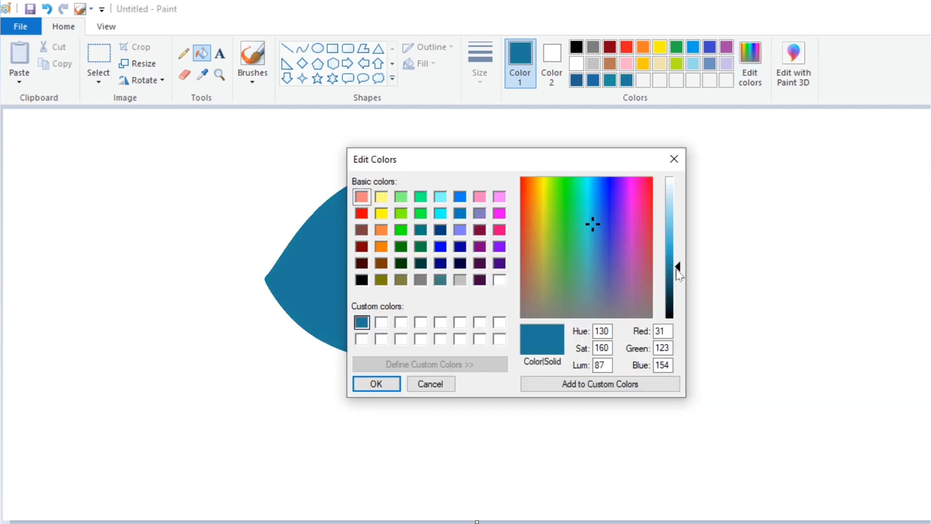
click(597, 225)
click(373, 382)
click(398, 334)
Mix a more saturated dark blue custom color and refill the fish's body with it.
click(749, 73)
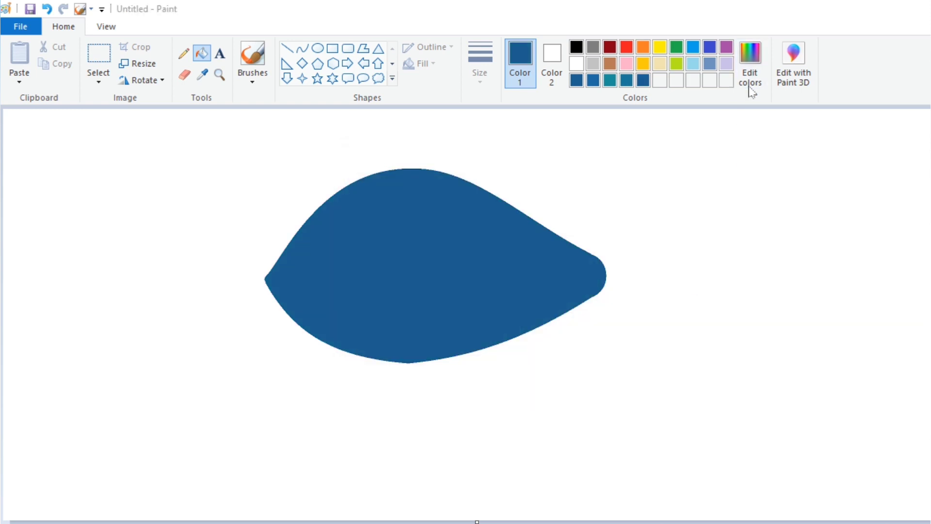
drag(601, 216, 599, 203)
click(376, 383)
click(398, 302)
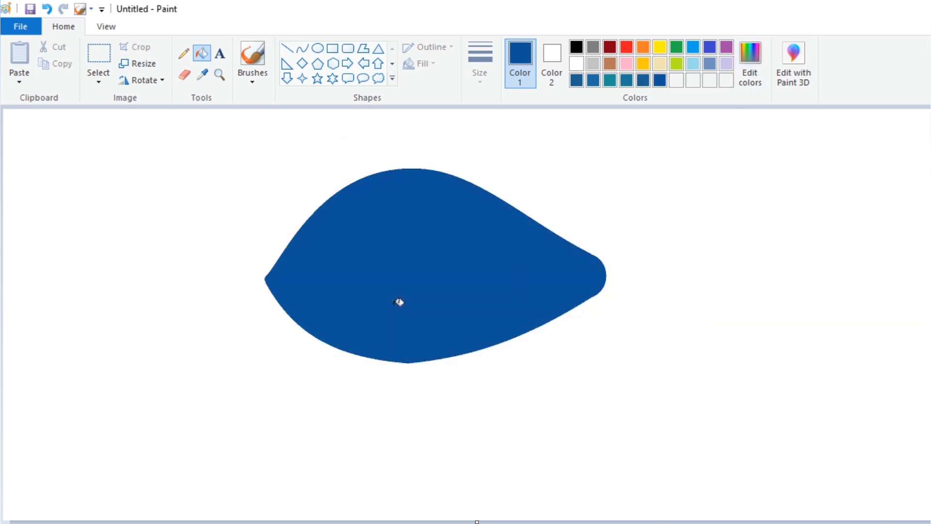
Mix a brighter blue custom color with red 18, green 99 and blue 188 for the fins.
click(749, 73)
click(678, 262)
click(383, 383)
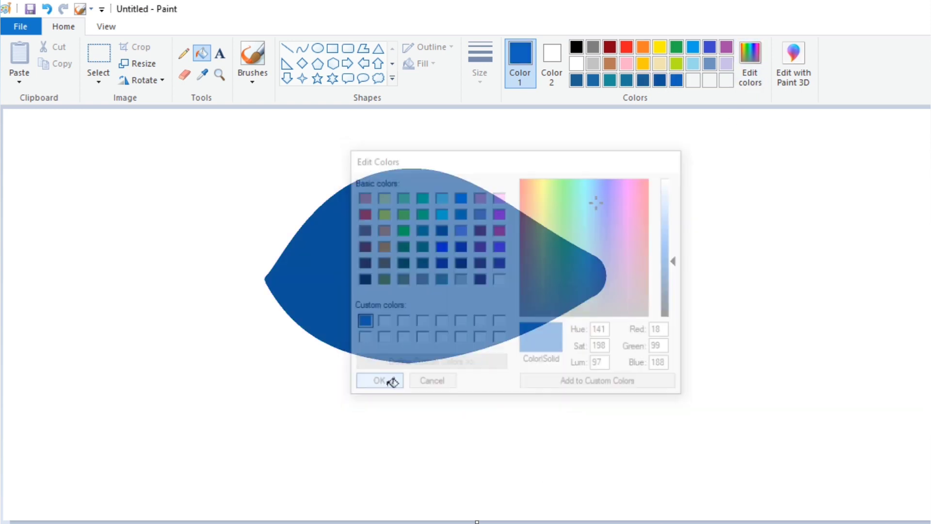
Draw the front curve of the top fin, arching just above the fish's back, in the brighter blue.
click(302, 48)
click(106, 27)
click(19, 61)
drag(281, 521, 496, 520)
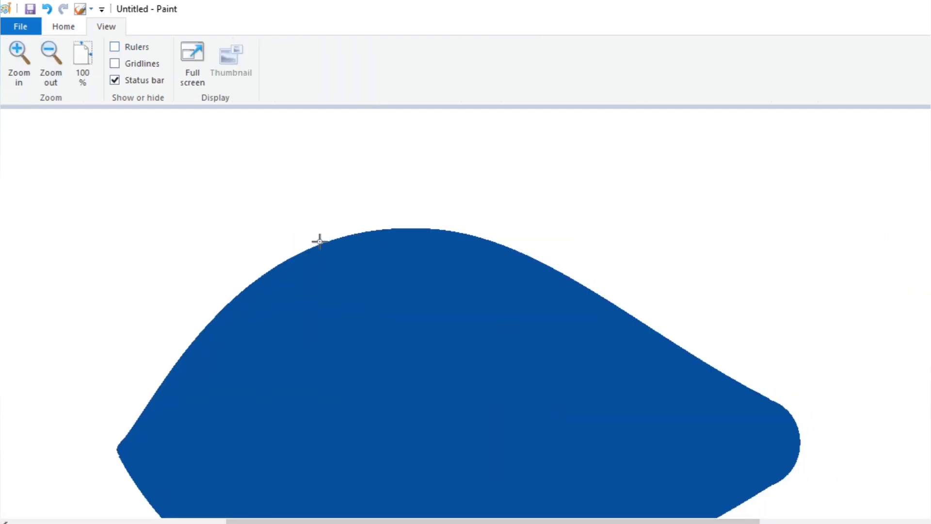
mouse_move(319, 241)
mouse_down()
mouse_move(557, 238)
mouse_move(606, 270)
mouse_up()
mouse_move(378, 213)
mouse_down()
mouse_move(351, 191)
mouse_move(472, 183)
mouse_move(447, 172)
mouse_up()
Extend the top fin's outline to a pointed rear tip and close it back onto the body near the tail end.
drag(606, 270, 786, 368)
drag(744, 345, 744, 359)
drag(795, 328, 797, 372)
drag(779, 376, 764, 382)
click(856, 369)
Fill the top fin's outline with the brighter blue.
click(69, 27)
click(202, 53)
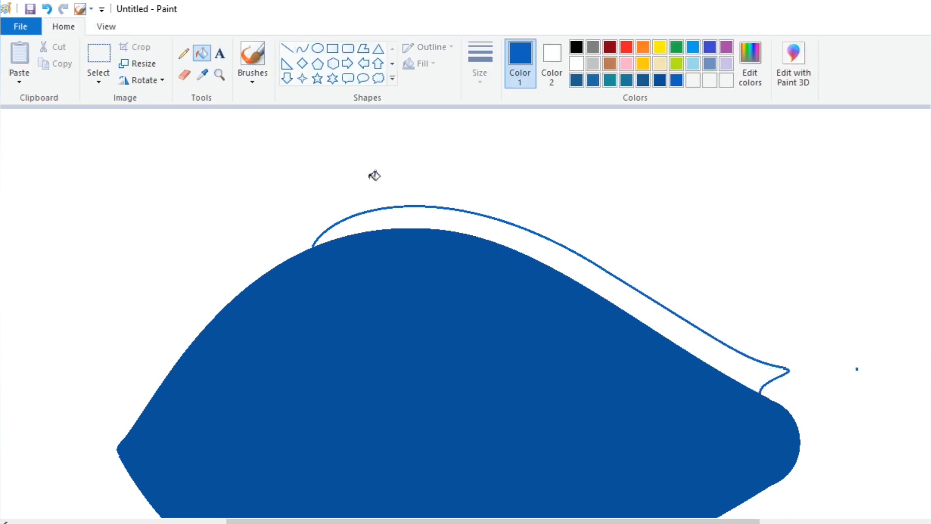
click(398, 217)
click(106, 26)
click(50, 63)
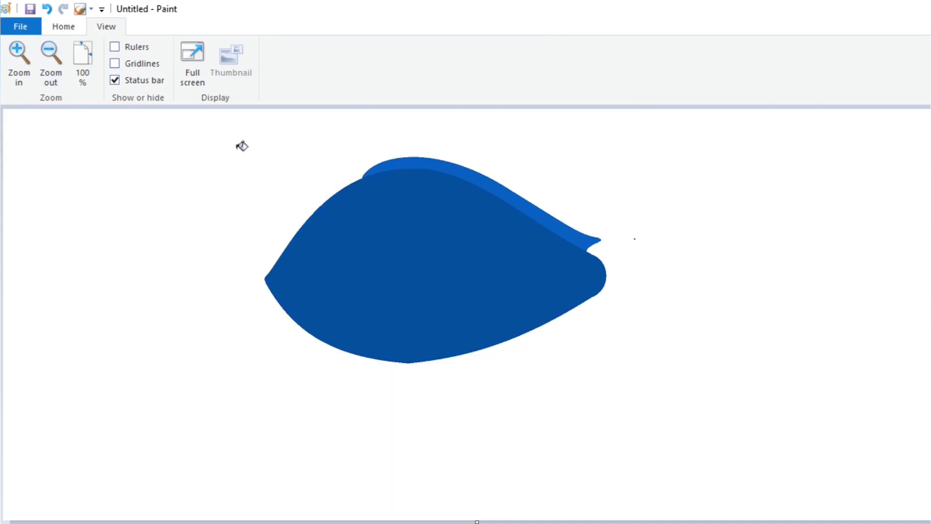
click(65, 27)
click(303, 49)
mouse_move(416, 363)
mouse_down()
mouse_move(561, 331)
mouse_move(592, 311)
mouse_up()
drag(504, 337, 503, 359)
click(503, 358)
drag(416, 343, 405, 339)
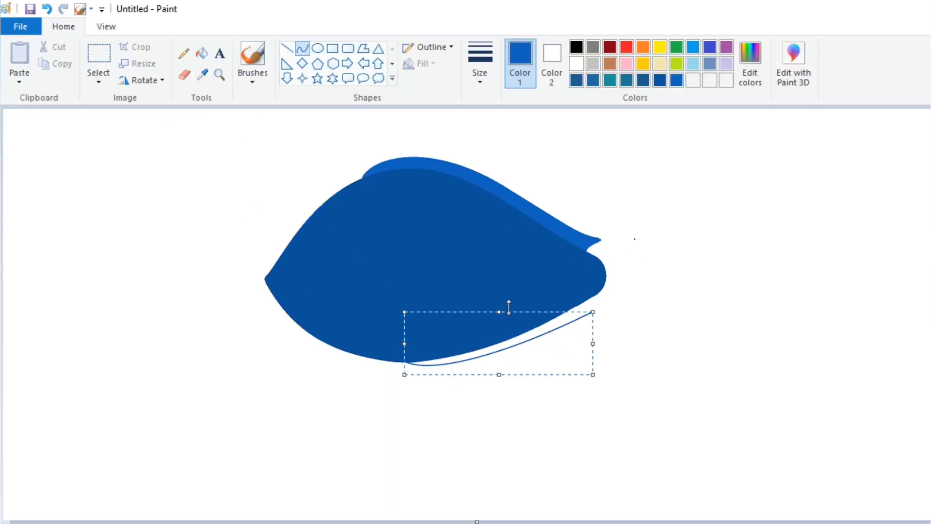
drag(499, 312, 499, 310)
drag(592, 344, 597, 343)
drag(500, 310, 501, 308)
drag(597, 342, 602, 341)
click(424, 204)
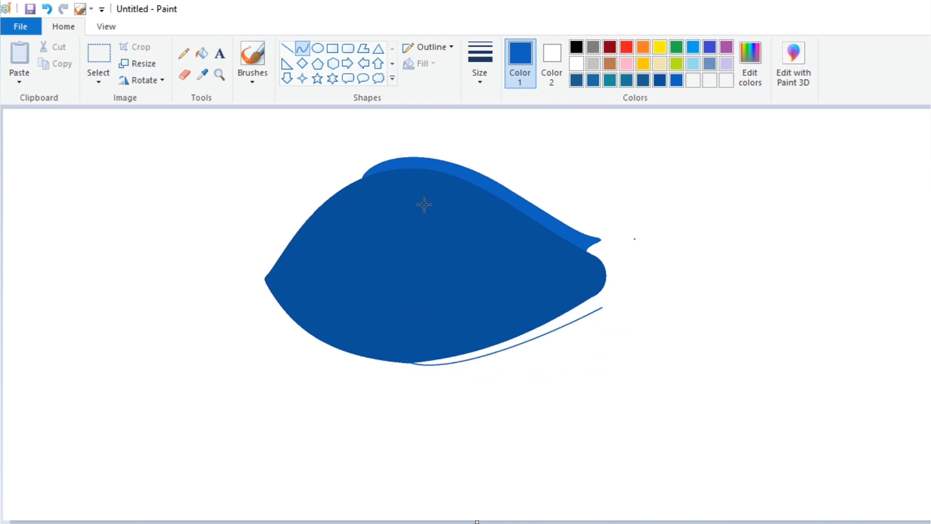
key(ctrl+z)
Draw a narrow curved fin below the rear belly, close its pointed rear end, and fill it with the brighter blue.
drag(410, 364, 599, 306)
drag(506, 335, 518, 353)
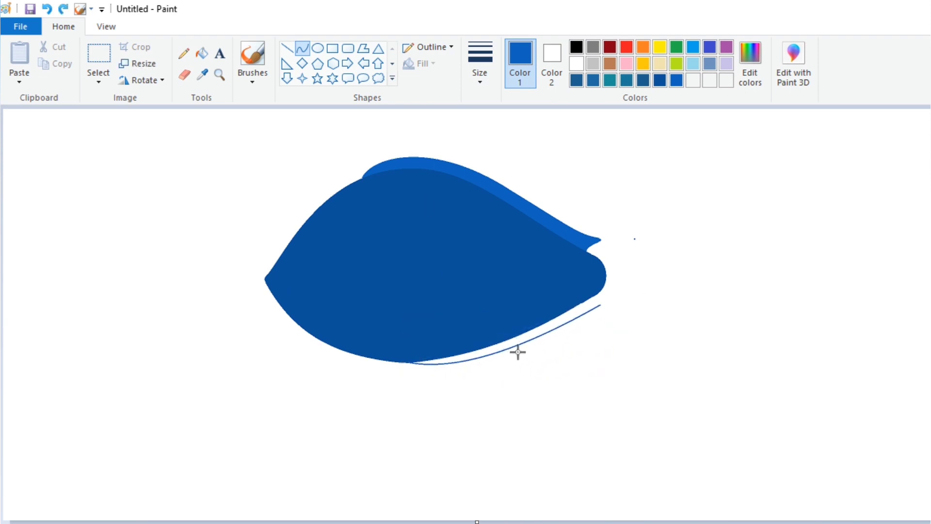
click(518, 352)
click(653, 301)
click(201, 53)
click(543, 327)
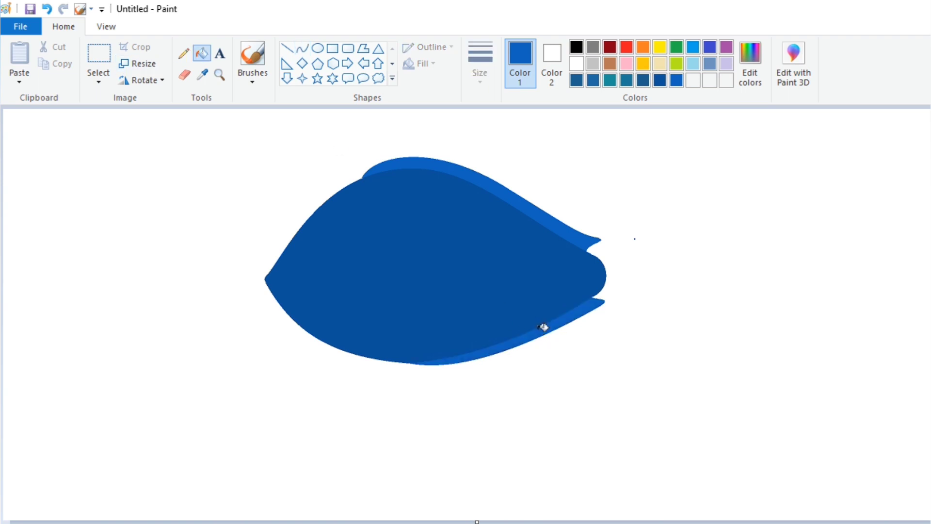
Mix a near-black custom color from black and get the Curve tool ready for the body markings.
double_click(576, 47)
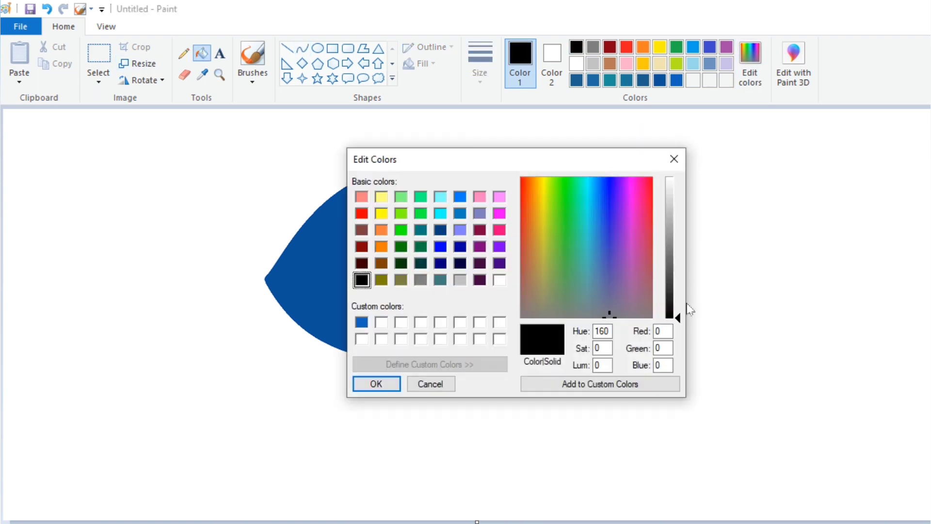
drag(678, 316, 677, 303)
click(377, 384)
click(184, 75)
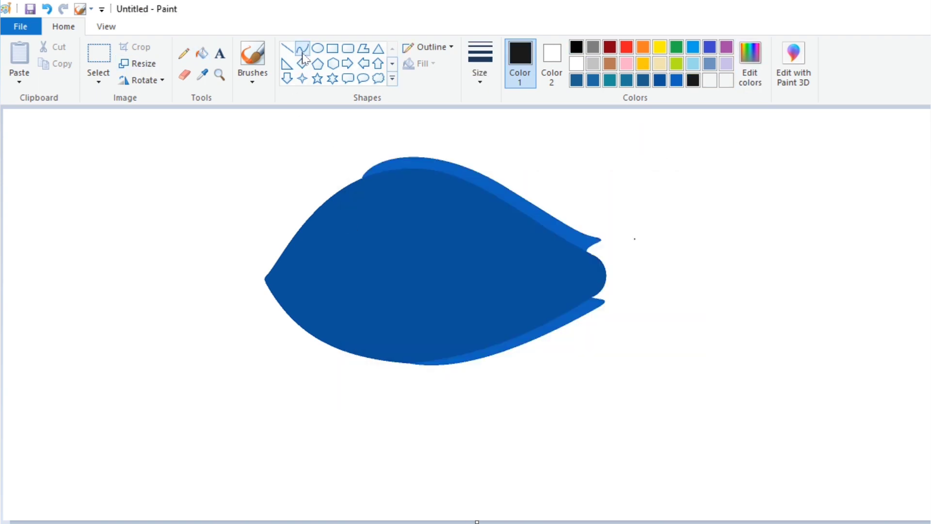
click(302, 48)
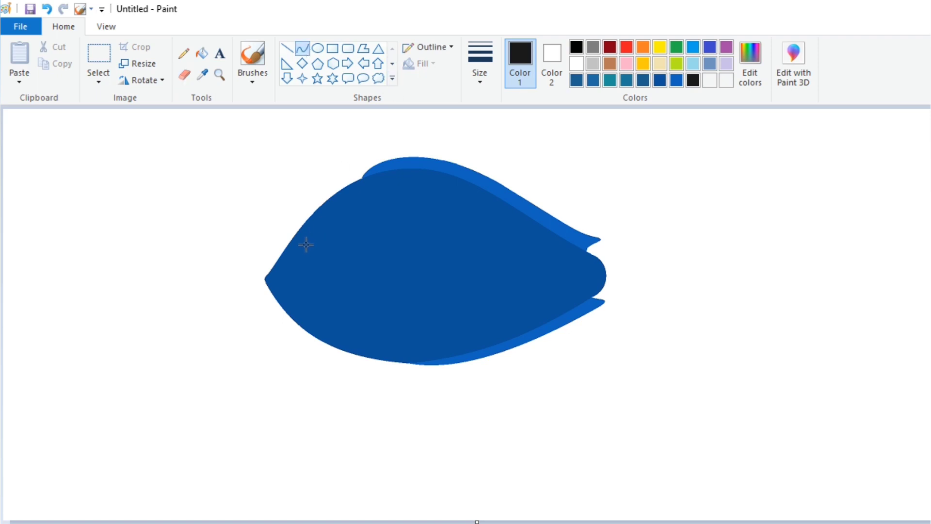
Draw the upper marking line in near-black, arching along the fish's back from the head to the tail base.
drag(306, 243, 398, 179)
click(356, 183)
drag(524, 230, 469, 190)
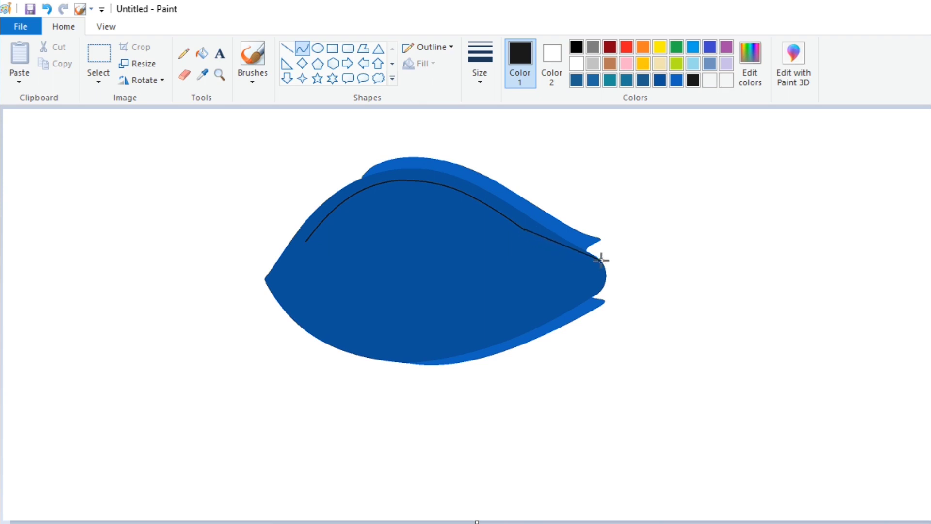
click(47, 9)
click(583, 260)
click(634, 172)
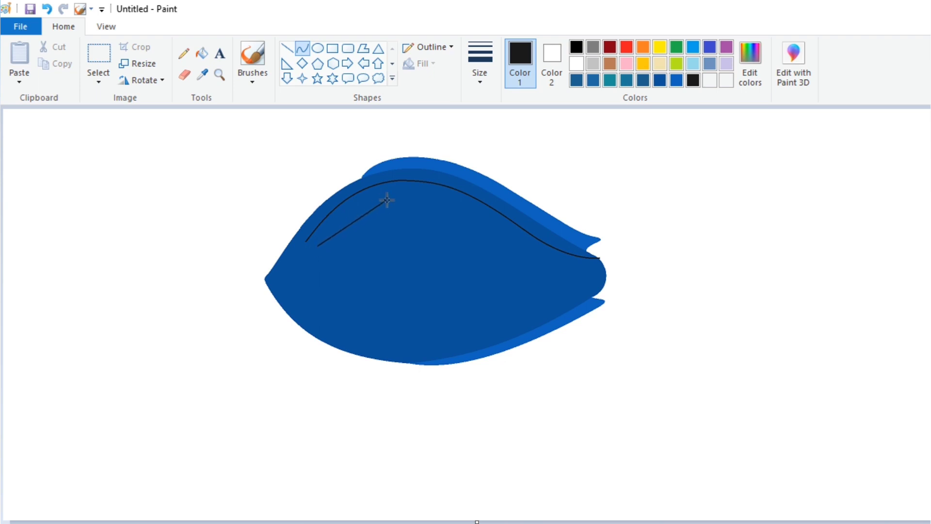
Draw the inner marking's front arc below the upper line, with a rounded hook curving back down into the body.
click(358, 210)
click(414, 221)
click(380, 215)
drag(372, 228, 372, 255)
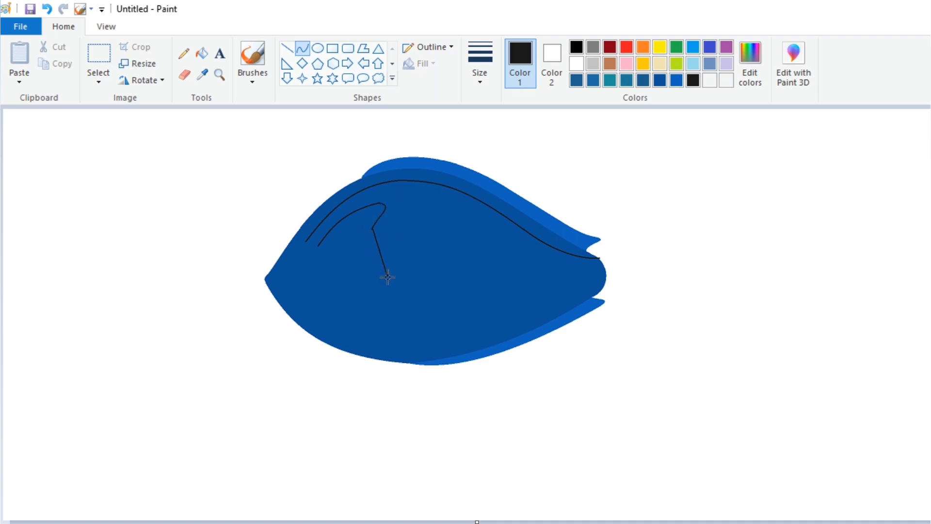
click(367, 269)
Continue the inner marking as a shallow downward-bowed curve through the middle of the body, adjusted to join the hook.
drag(451, 295, 498, 279)
click(431, 300)
click(430, 299)
drag(382, 274, 375, 268)
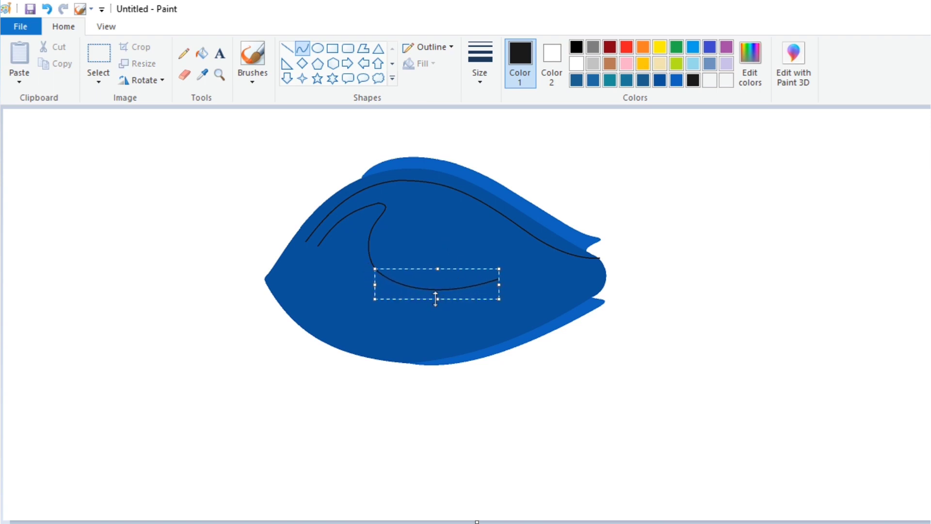
drag(499, 285, 517, 286)
drag(374, 284, 385, 284)
drag(442, 285, 433, 285)
click(446, 242)
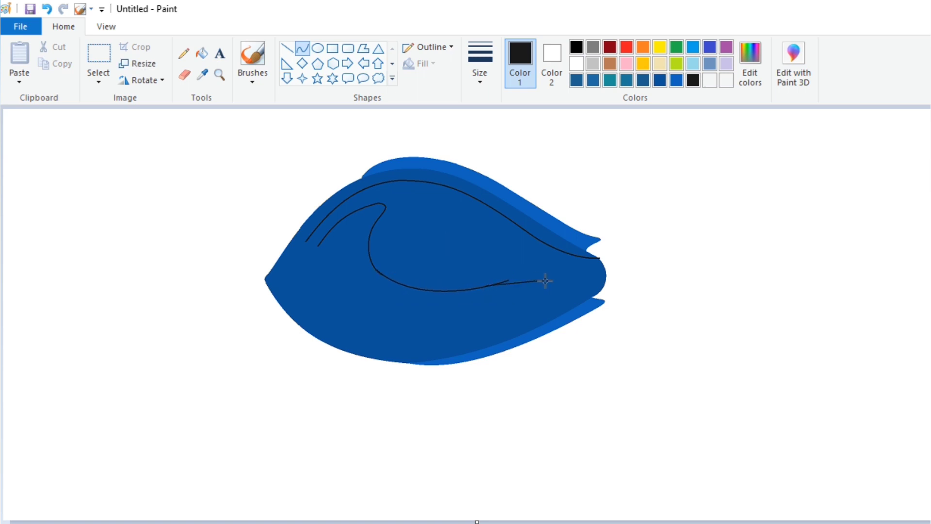
Extend the lower marking line with a gently arched curve from mid-body to the tail base.
click(495, 282)
click(488, 258)
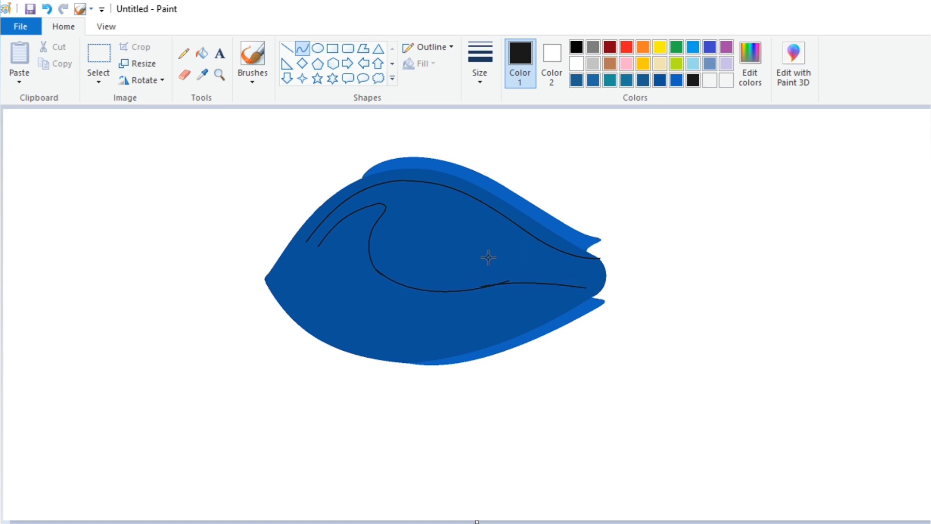
click(525, 281)
click(522, 250)
Draw the tail fin's spreading lower and upper edges and close its rear end with an inward-bent curve.
drag(576, 287, 696, 316)
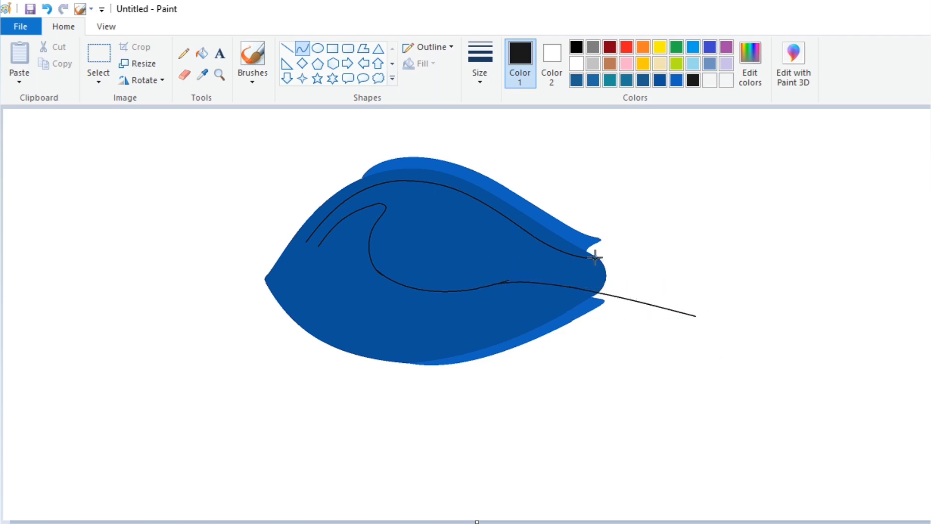
drag(595, 257, 694, 231)
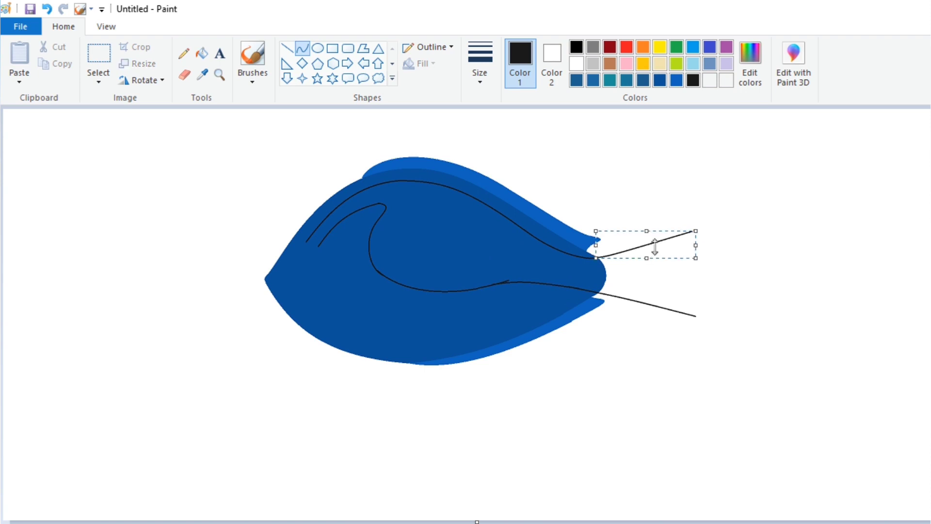
click(730, 228)
drag(695, 232, 695, 309)
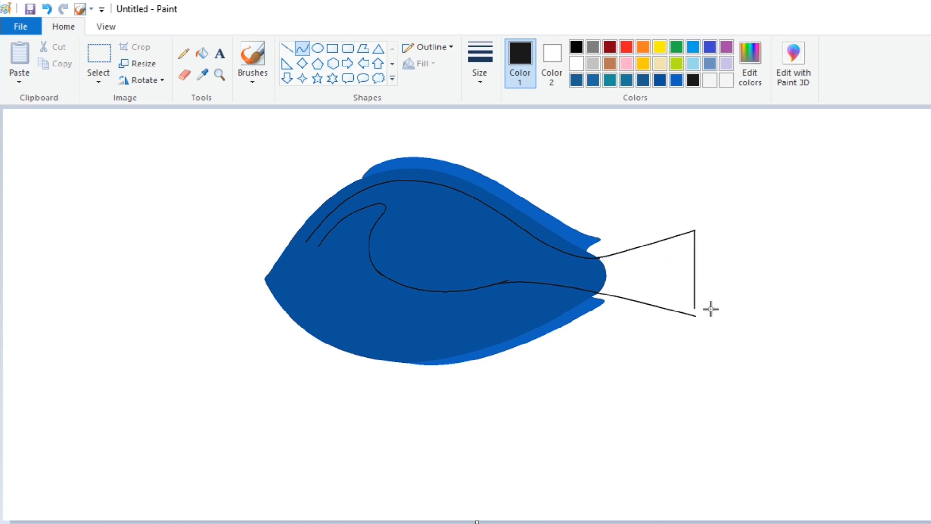
drag(692, 264, 686, 256)
Draw a small circular eye with a thin outline at the marking's front end and fill the enclosed body marking near-black.
click(480, 63)
click(634, 166)
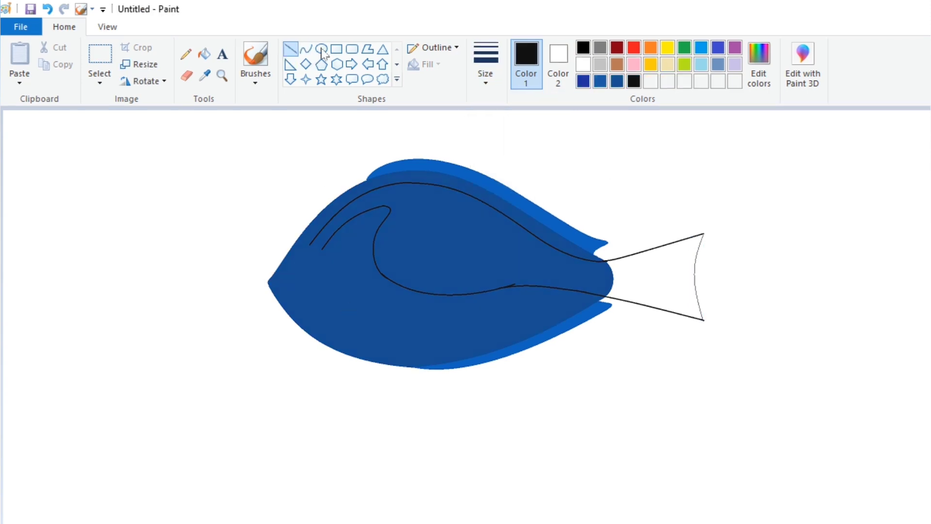
click(321, 49)
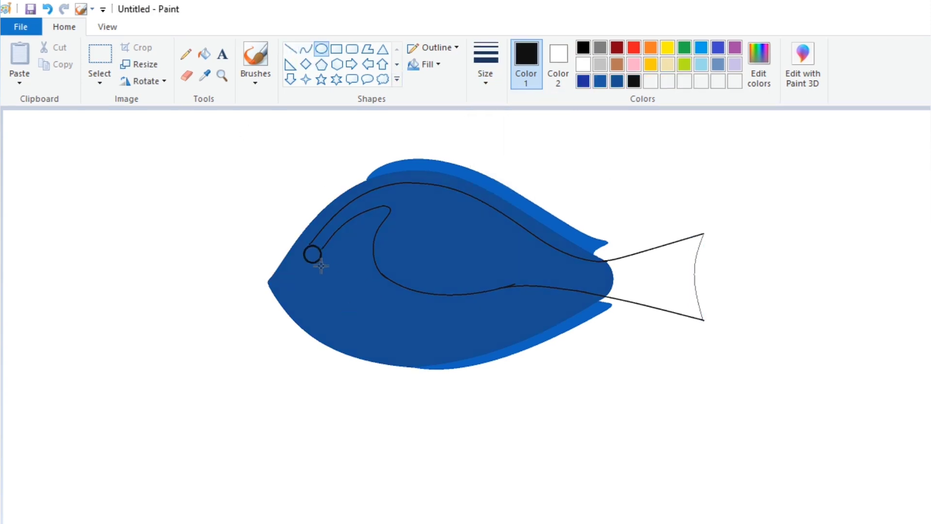
drag(321, 266, 322, 267)
click(485, 68)
click(522, 133)
click(204, 53)
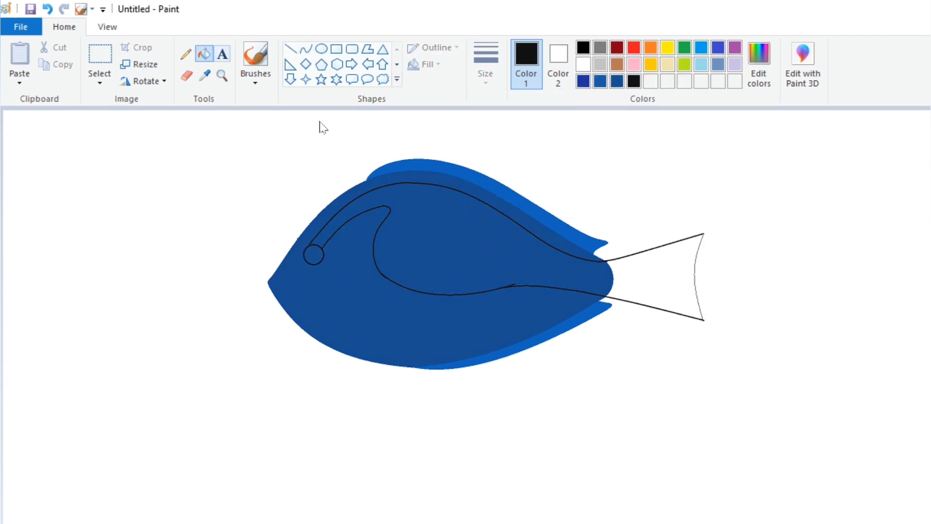
click(485, 243)
Mix an orange with hue 27, saturation 217 and luminosity 144 and add it to the custom colours.
click(306, 49)
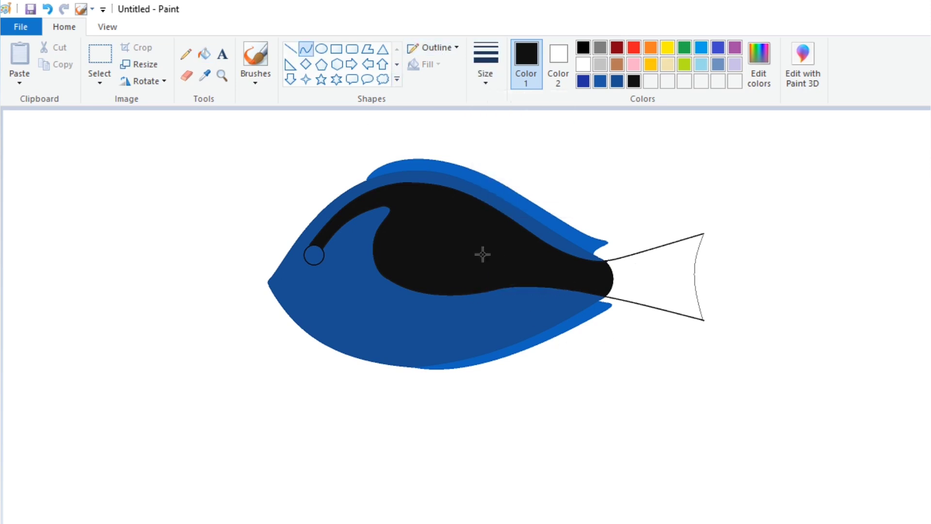
click(121, 28)
click(20, 65)
scroll(465, 315, right, 15)
scroll(465, 315, down, 4)
click(57, 26)
click(651, 65)
click(758, 64)
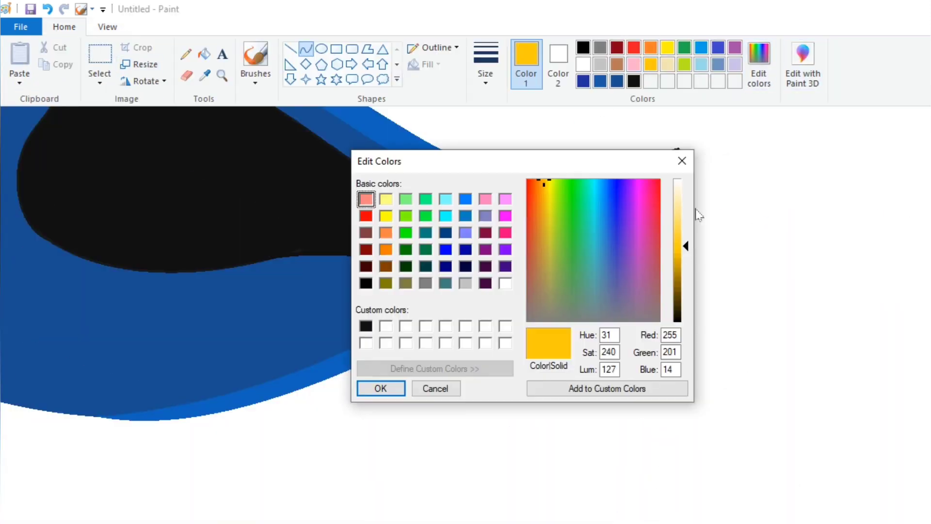
click(684, 239)
click(542, 193)
drag(685, 246, 685, 236)
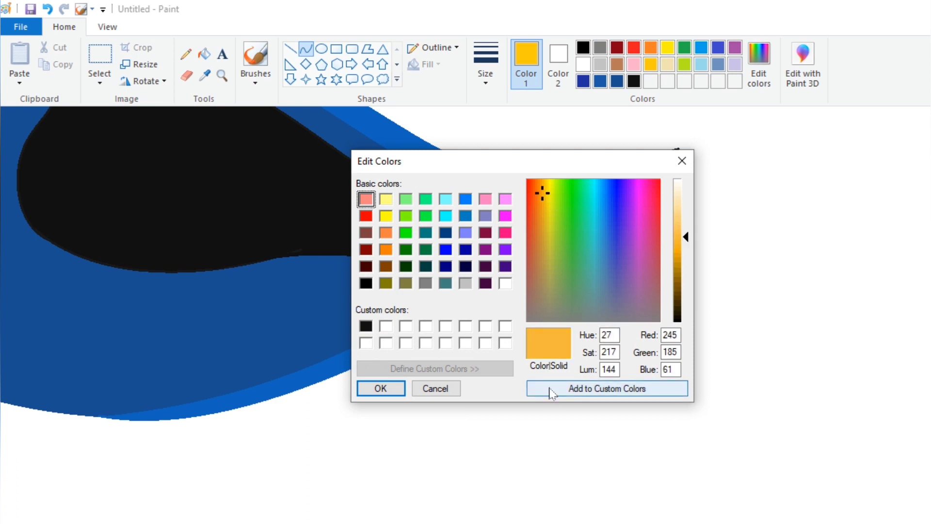
click(550, 389)
click(381, 388)
Draw a thicker orange curve with a rounded front end just inside the tail fin's upper and lower edges.
click(205, 54)
click(306, 49)
click(485, 63)
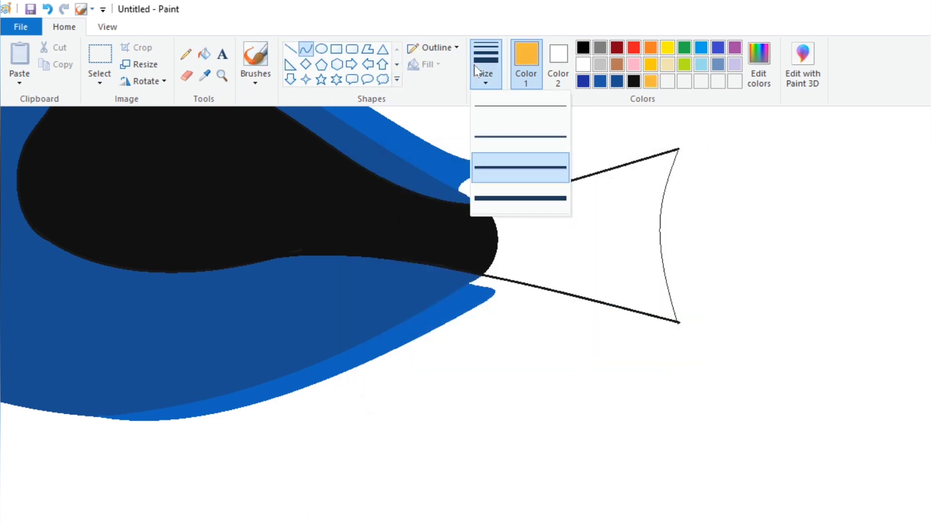
click(519, 160)
mouse_move(452, 235)
mouse_down()
mouse_move(674, 160)
mouse_move(458, 220)
mouse_move(474, 207)
mouse_move(467, 215)
mouse_move(675, 315)
mouse_move(443, 245)
mouse_move(456, 260)
mouse_up()
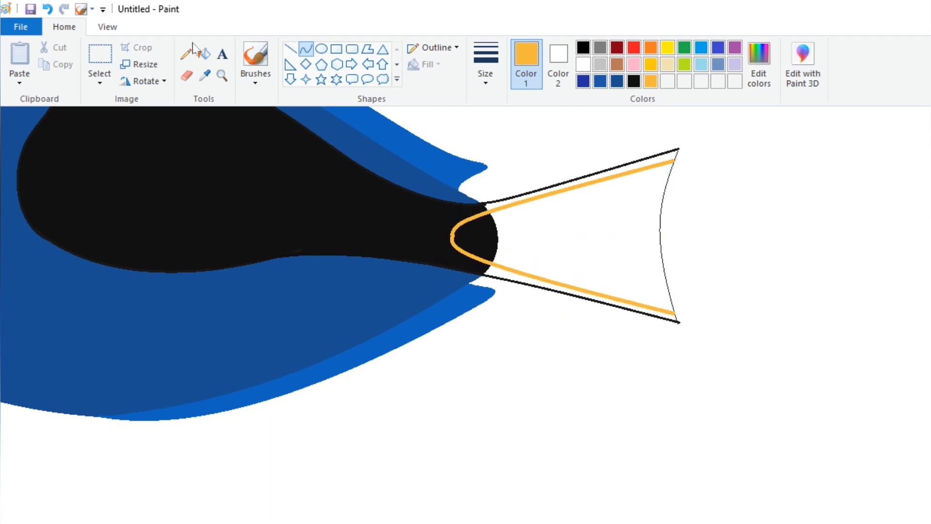
Fill the tail fin's centre with orange and the narrow strips along its edges with near-black.
click(204, 53)
click(509, 228)
click(555, 181)
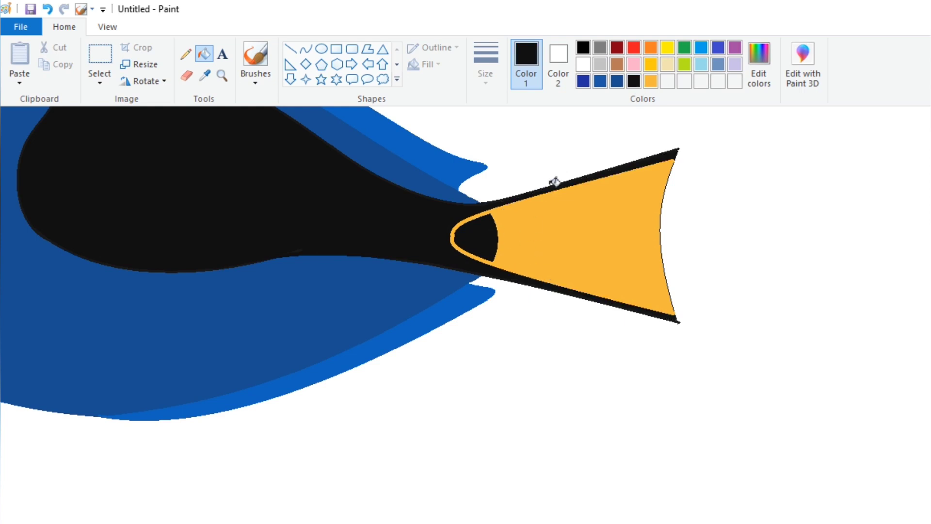
Mix a slightly deeper orange and use it to close off and fill the rounded base of the tail fin.
click(650, 81)
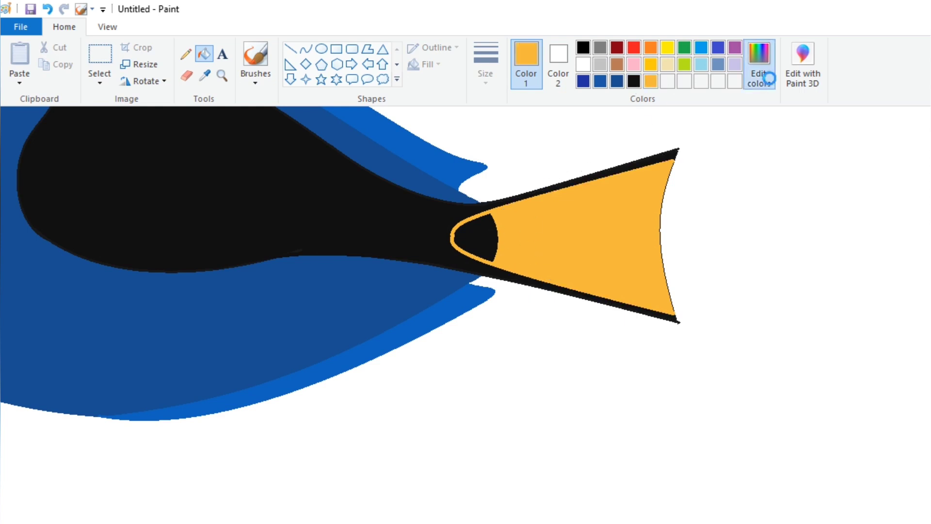
click(759, 63)
click(373, 386)
click(305, 48)
mouse_move(488, 210)
mouse_down()
mouse_move(494, 264)
mouse_move(502, 223)
mouse_move(490, 239)
mouse_up()
click(204, 54)
click(501, 233)
Darken the orange further and refill the tail fin's rounded base with it.
click(759, 63)
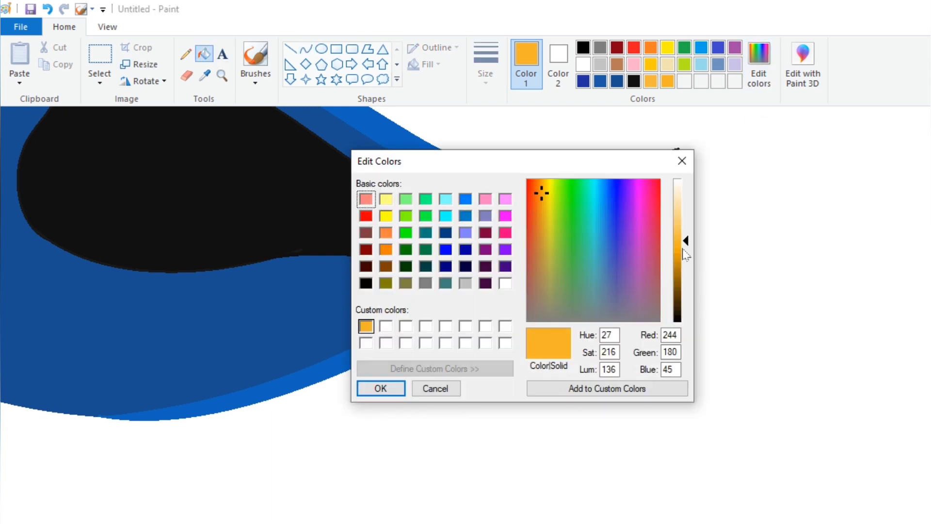
click(679, 250)
click(380, 386)
Tidy the lower rear corner of the tail fin with the eraser.
click(633, 81)
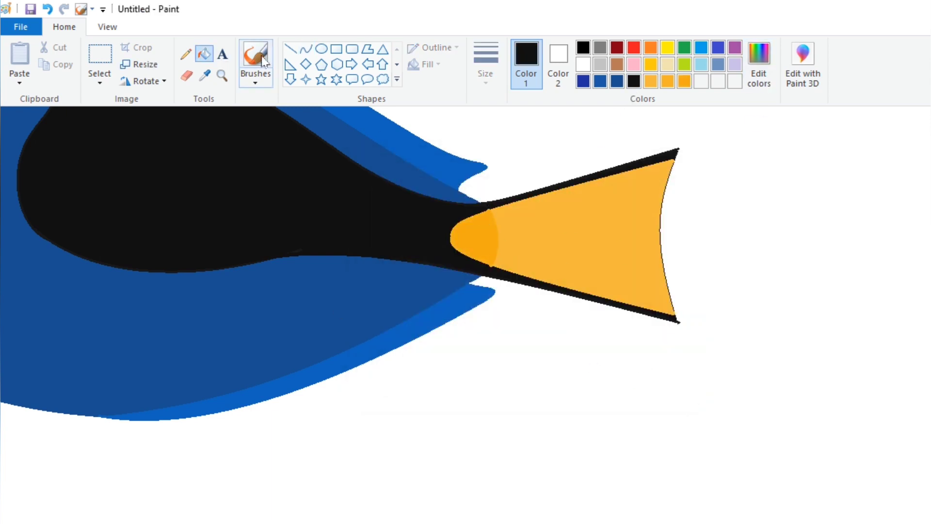
click(290, 48)
click(186, 75)
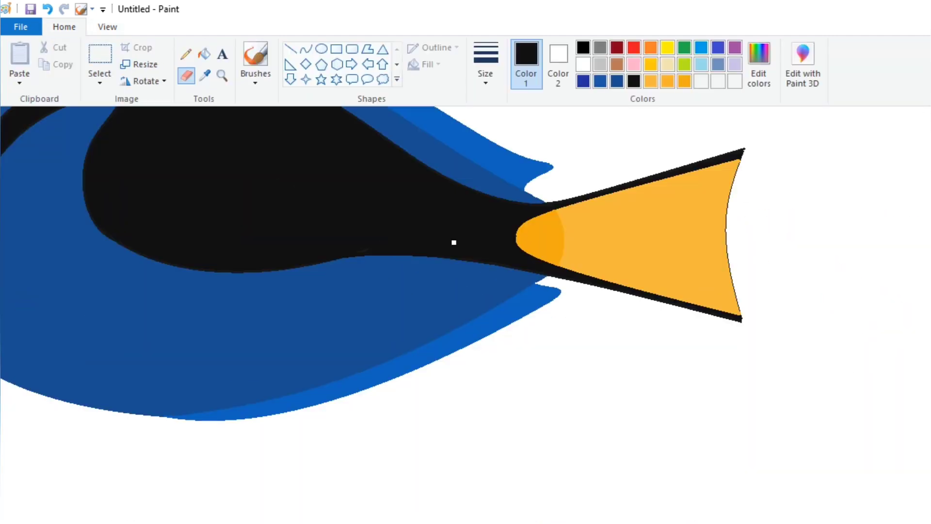
Draw the first thin tail ray with a watercolor-outlined curve from the tail base towards the rear edge.
click(486, 64)
click(519, 138)
click(306, 48)
click(487, 66)
click(516, 137)
click(433, 48)
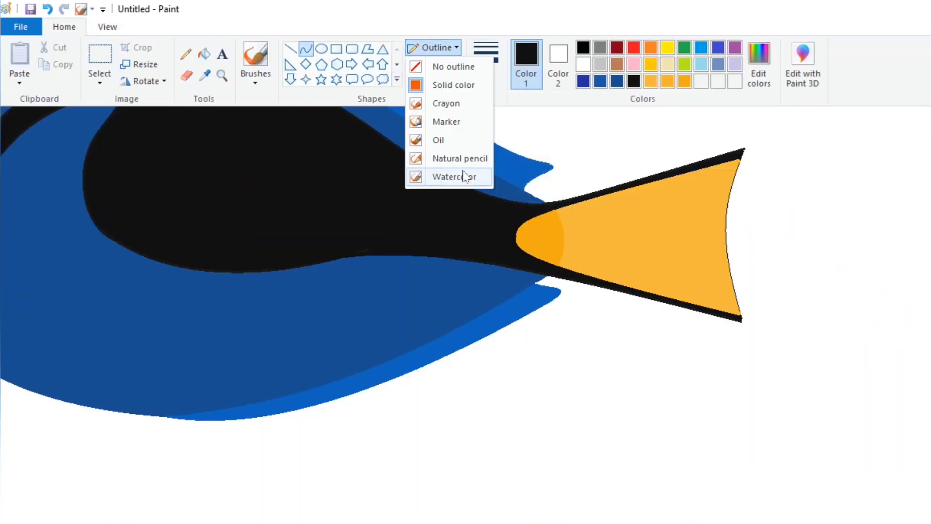
click(464, 177)
drag(565, 222, 726, 183)
Mix a darker orange from the last orange swatch and add it to the custom colours.
click(684, 81)
click(758, 65)
drag(685, 249, 686, 254)
click(607, 388)
click(380, 388)
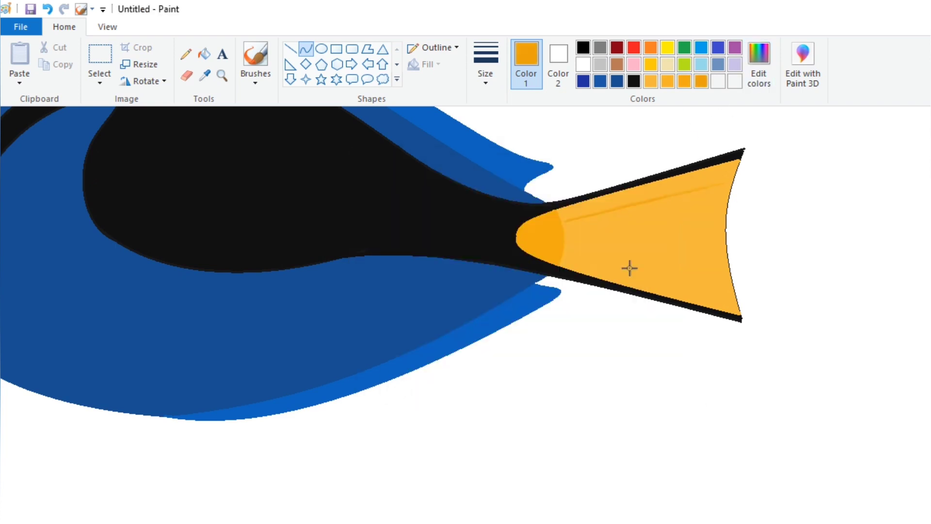
Draw the remaining darker orange rays as slightly bent curves fanning from the tail base to the rear edge.
click(673, 192)
click(566, 229)
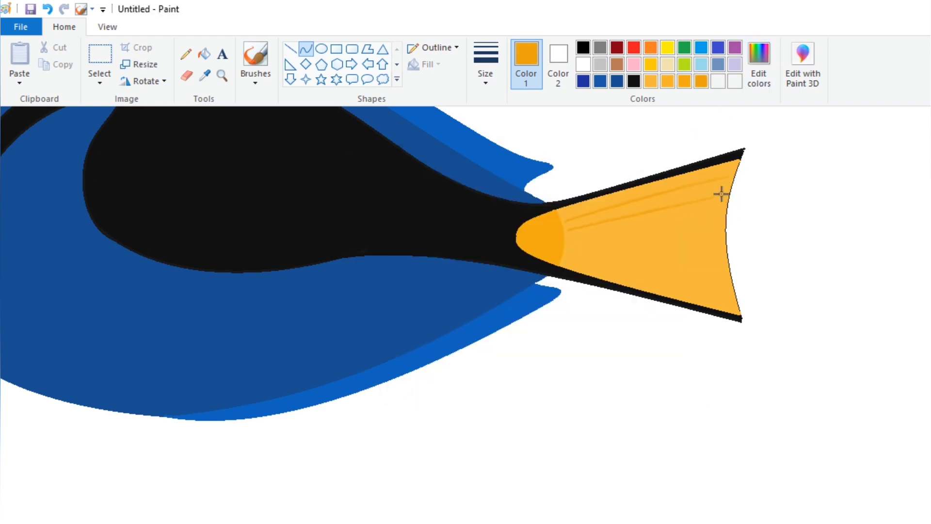
drag(573, 238, 721, 215)
click(682, 218)
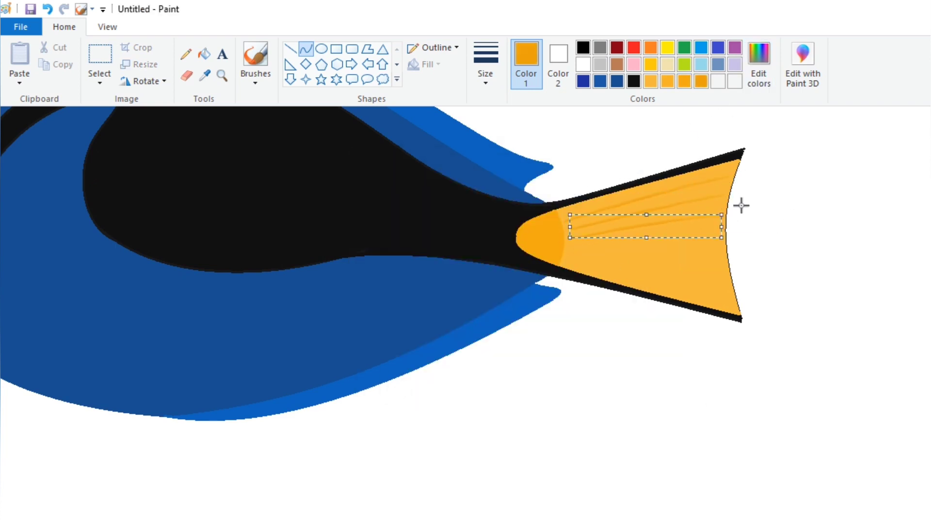
drag(567, 245, 718, 240)
drag(568, 252, 724, 255)
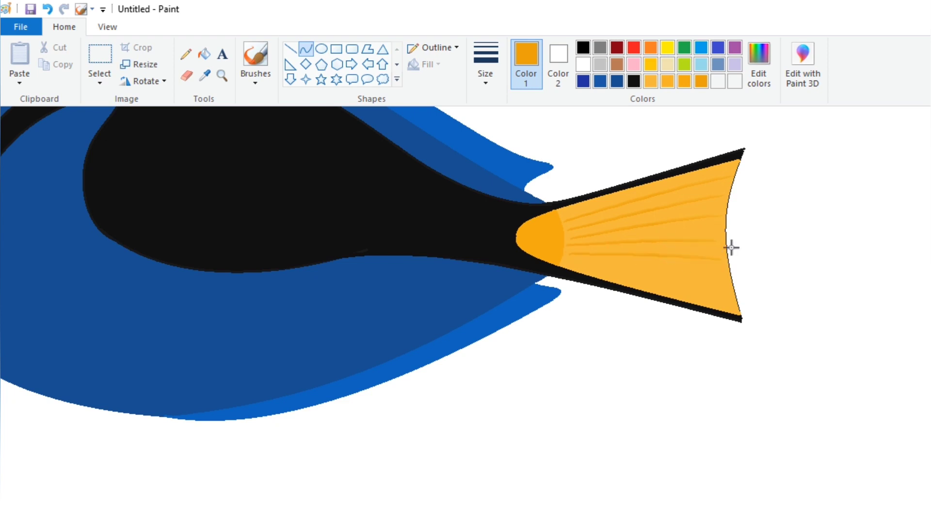
click(697, 276)
drag(568, 264, 730, 291)
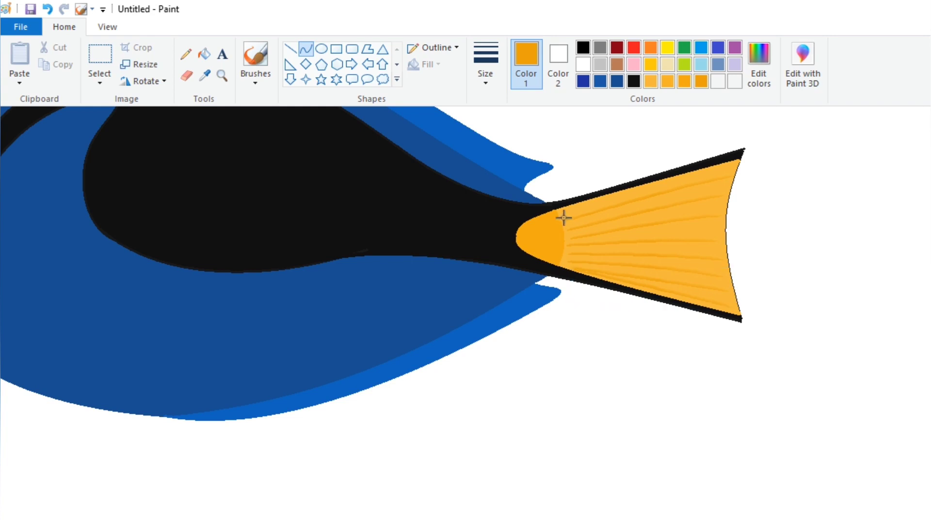
drag(628, 193, 640, 208)
Redraw the tail fin's rear edge as a solid-colour curve between its corners, bent inward.
click(107, 27)
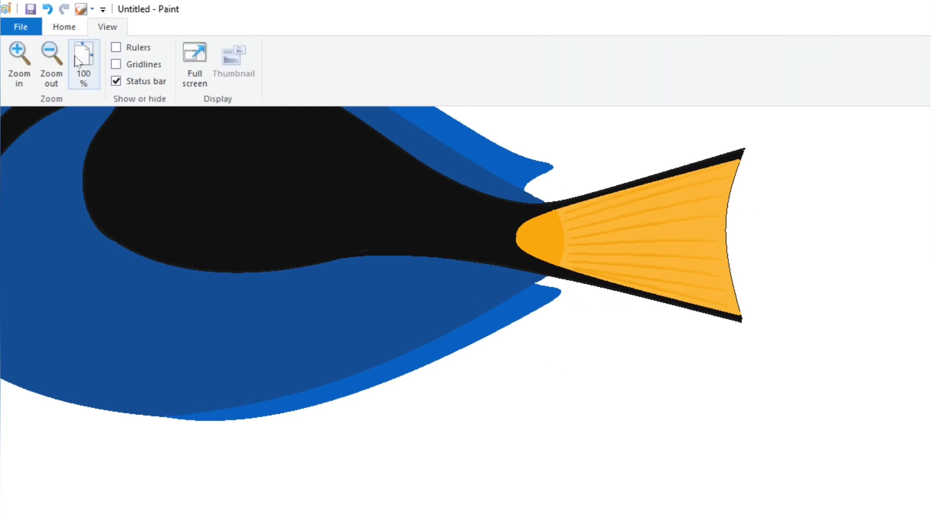
click(51, 63)
click(19, 54)
scroll(774, 511, right, 10)
click(64, 27)
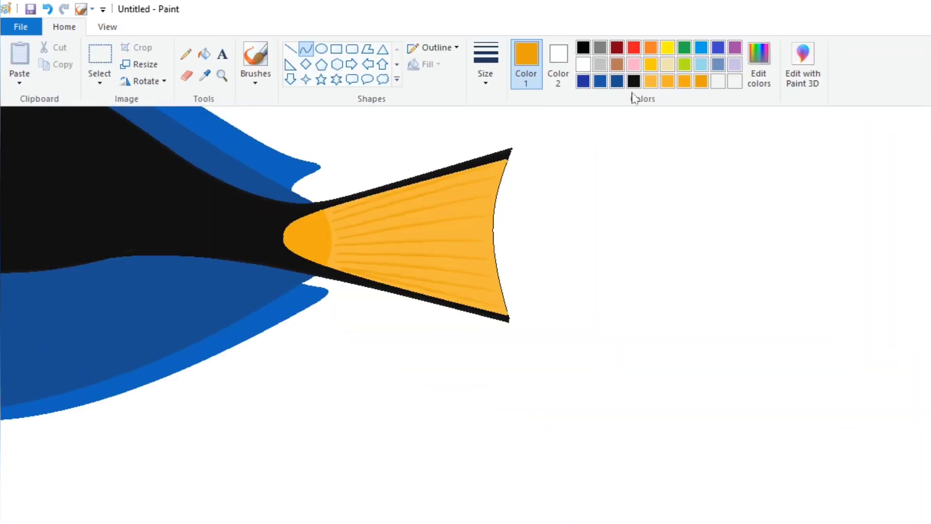
click(485, 63)
click(516, 128)
click(433, 47)
click(448, 83)
drag(509, 150, 508, 319)
drag(499, 233, 491, 232)
click(600, 241)
Mix a darker shade of the body blue as the drawing colour for the side fin.
click(107, 27)
click(84, 63)
click(19, 63)
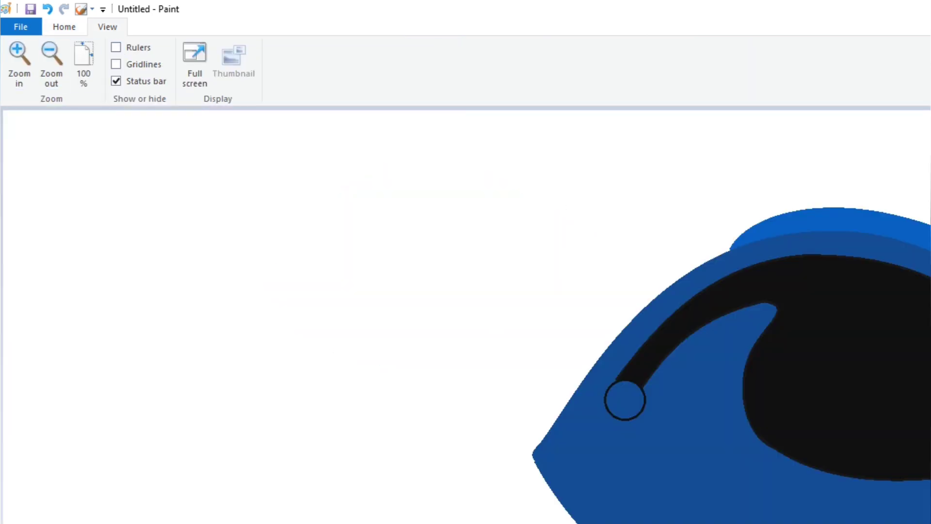
drag(413, 523, 582, 523)
scroll(523, 425, down, 5)
click(64, 26)
click(619, 83)
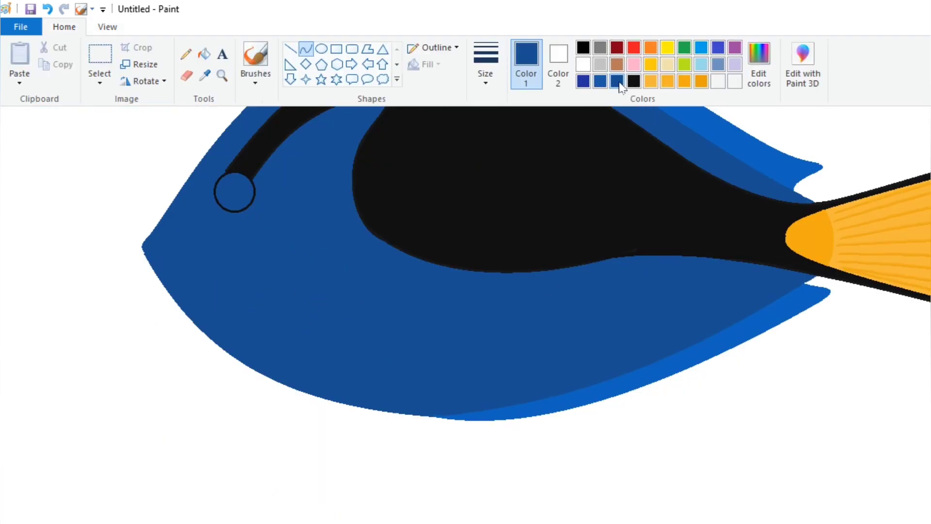
click(759, 63)
drag(688, 275, 688, 281)
click(380, 388)
Draw the side fin's front edge in darker blue, curving from the lower body up into the black marking.
click(486, 66)
click(497, 131)
scroll(612, 275, up, 3)
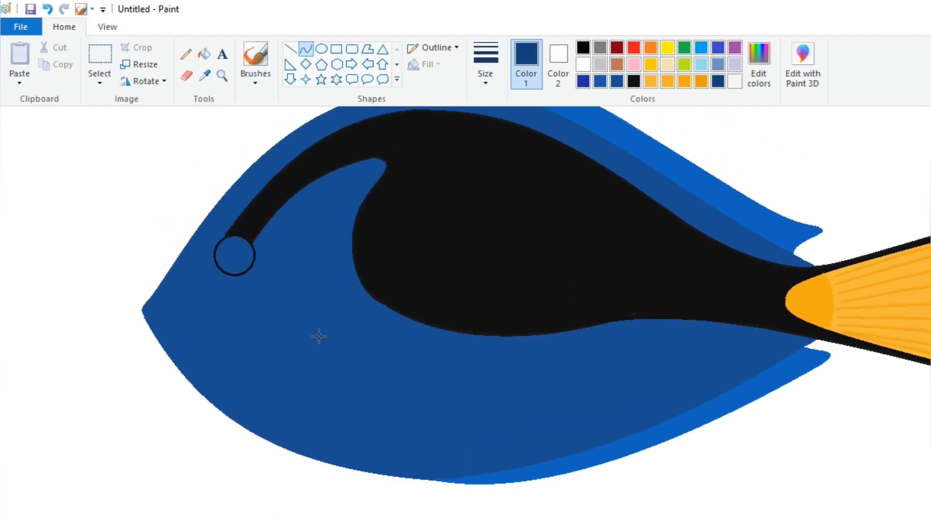
mouse_move(319, 335)
mouse_down()
mouse_move(400, 208)
mouse_move(409, 213)
mouse_up()
drag(347, 305, 360, 330)
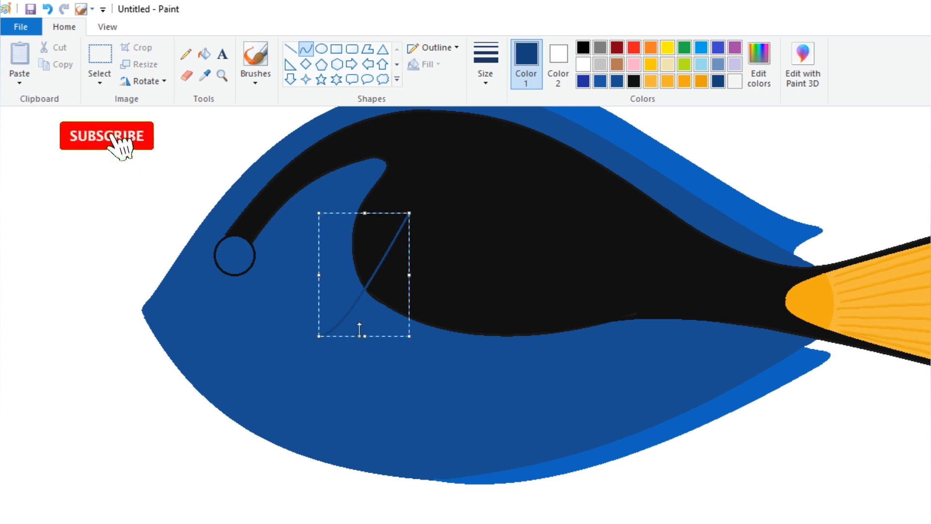
Round the side fin's lower front end with a hooked curve, undoing and redrawing the line along its bottom.
drag(453, 277, 309, 355)
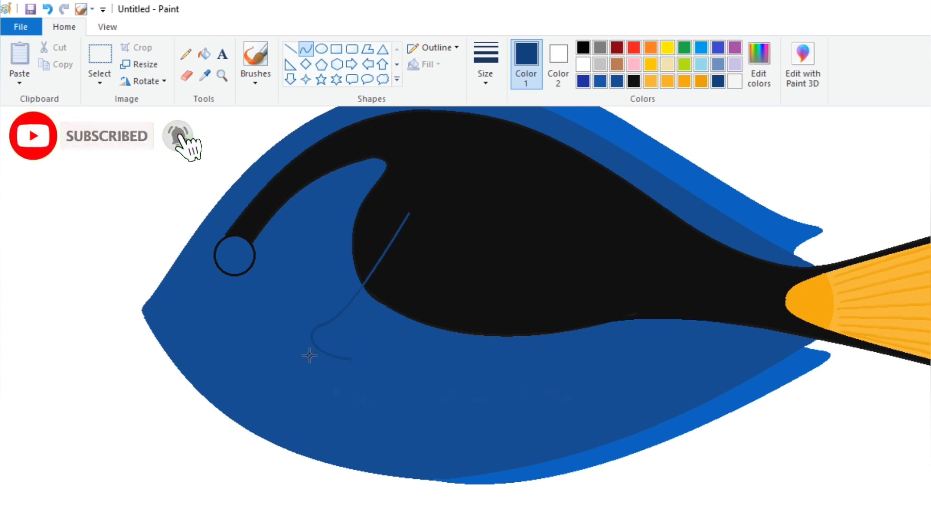
click(303, 324)
click(392, 344)
key(ctrl+z)
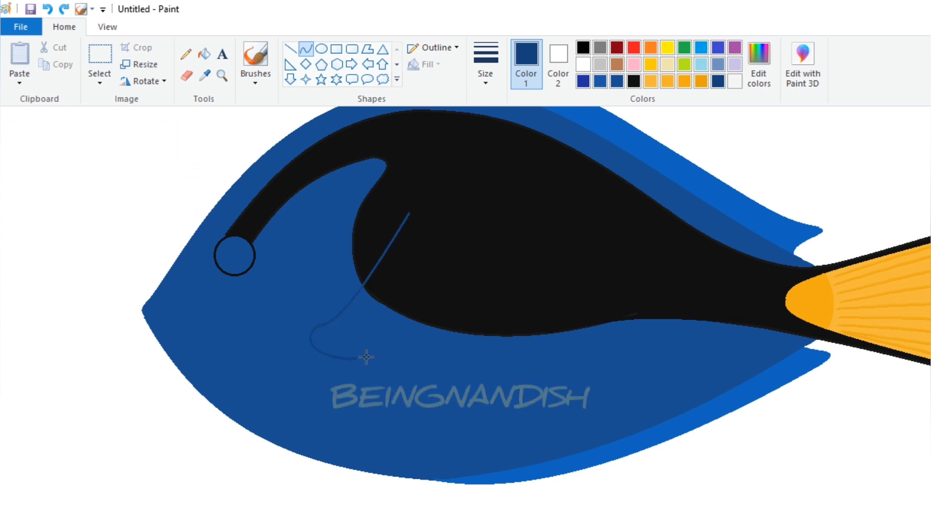
click(413, 358)
Close the side fin with a curve forming its rounded upper tip and outward-bowed rear edge.
drag(409, 209, 444, 317)
mouse_move(449, 216)
mouse_down()
mouse_move(427, 170)
mouse_move(484, 211)
mouse_move(474, 228)
mouse_move(463, 216)
mouse_move(480, 226)
mouse_up()
click(537, 280)
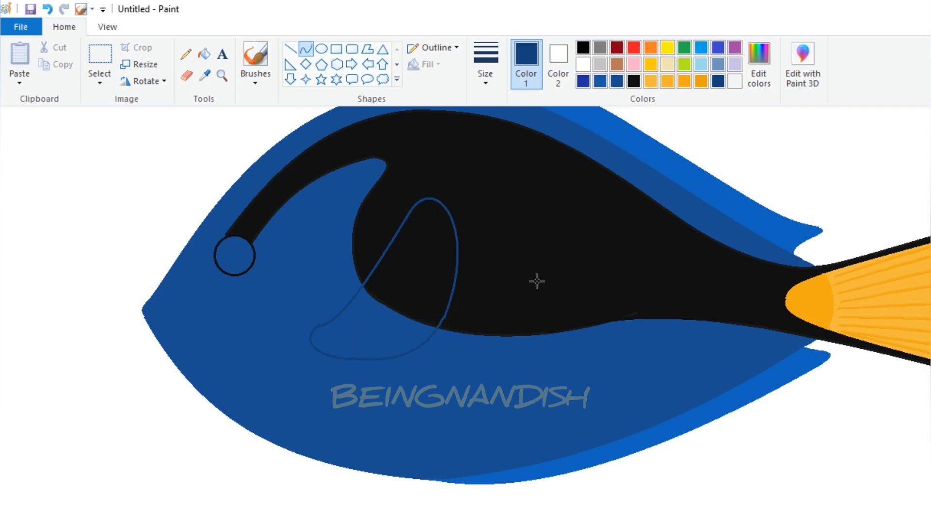
Draw an orange S-shaped curve from the side fin's tip to its bottom edge, separating a rear band.
click(668, 86)
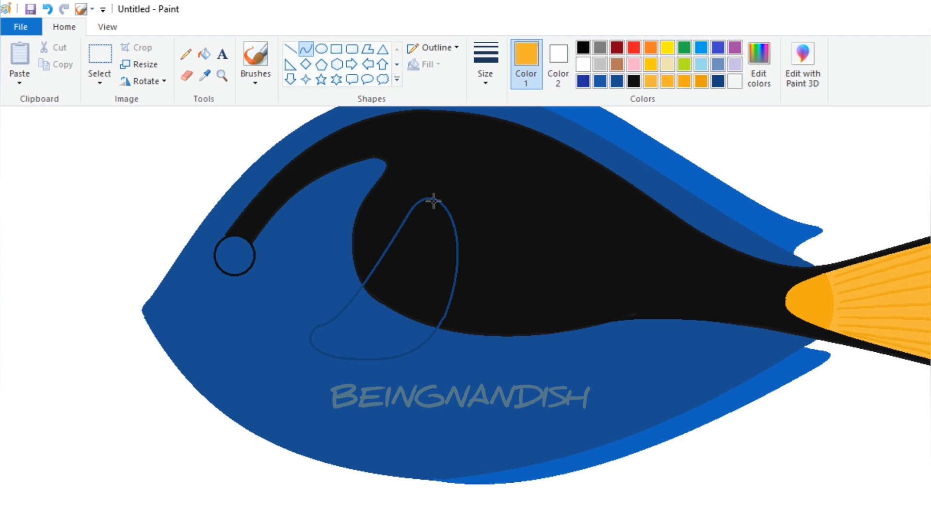
drag(433, 200, 376, 358)
drag(415, 287, 482, 303)
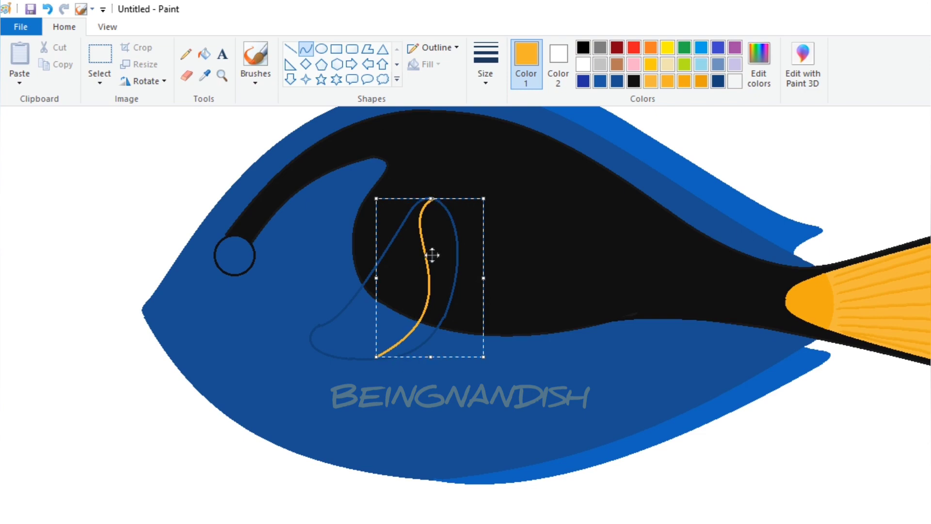
click(301, 264)
Fill the side fin's rear band with orange and its front part with the darker blue.
click(204, 54)
click(446, 206)
click(432, 334)
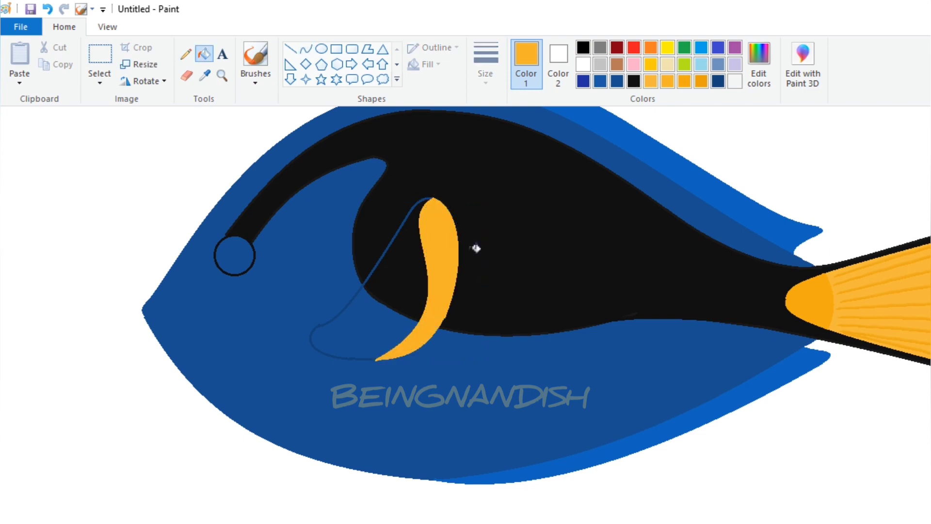
click(616, 81)
click(400, 282)
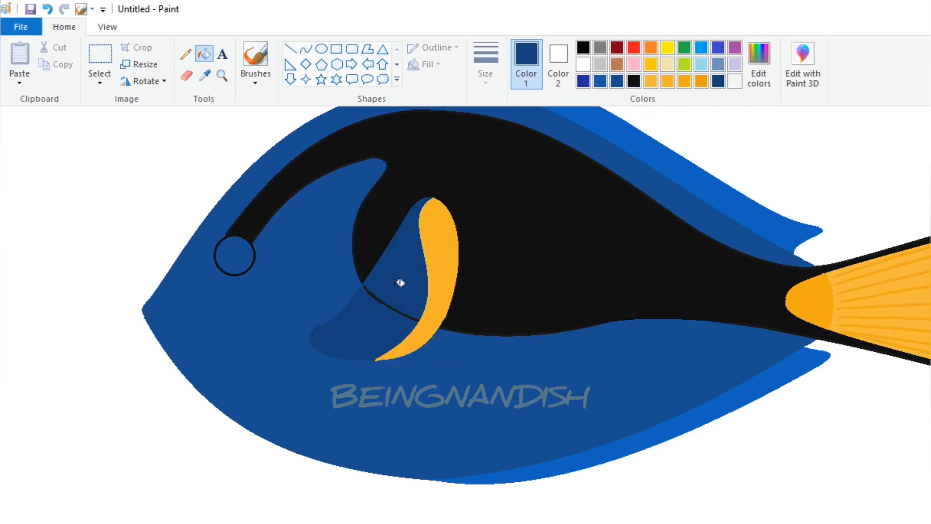
Trace the border between the side fin's blue and orange areas with thick near-black curves down to the bottom edge.
click(633, 82)
click(306, 49)
drag(431, 199, 426, 285)
mouse_move(417, 223)
mouse_down()
mouse_move(414, 206)
mouse_move(421, 242)
mouse_move(406, 197)
mouse_up()
click(485, 63)
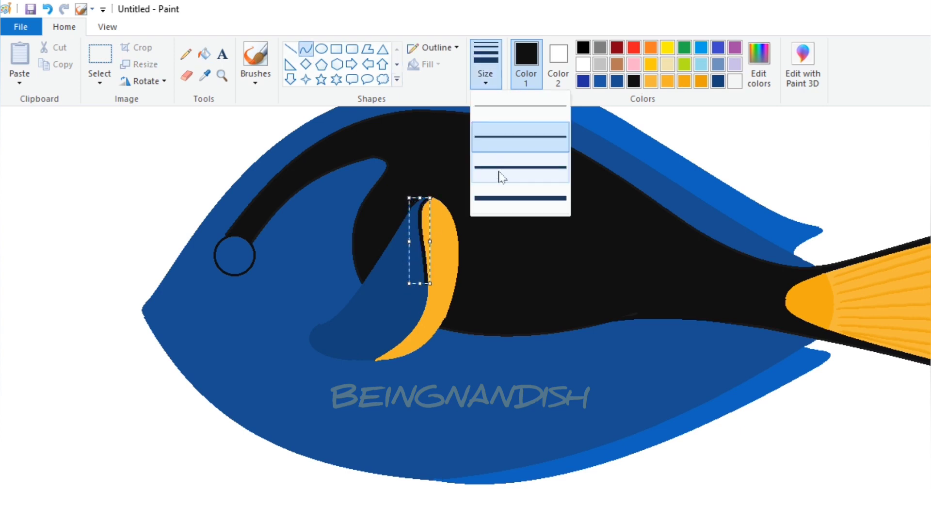
click(501, 189)
click(497, 288)
drag(426, 282, 374, 358)
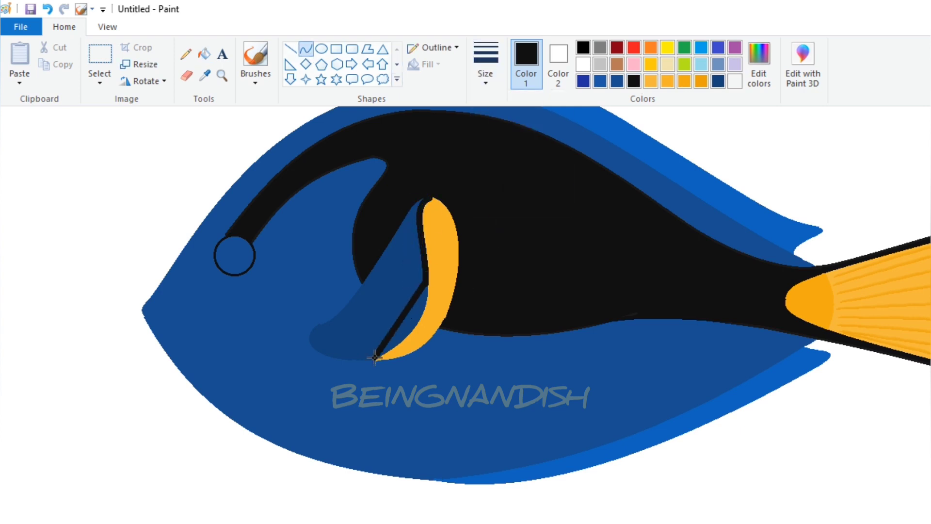
drag(406, 328, 421, 333)
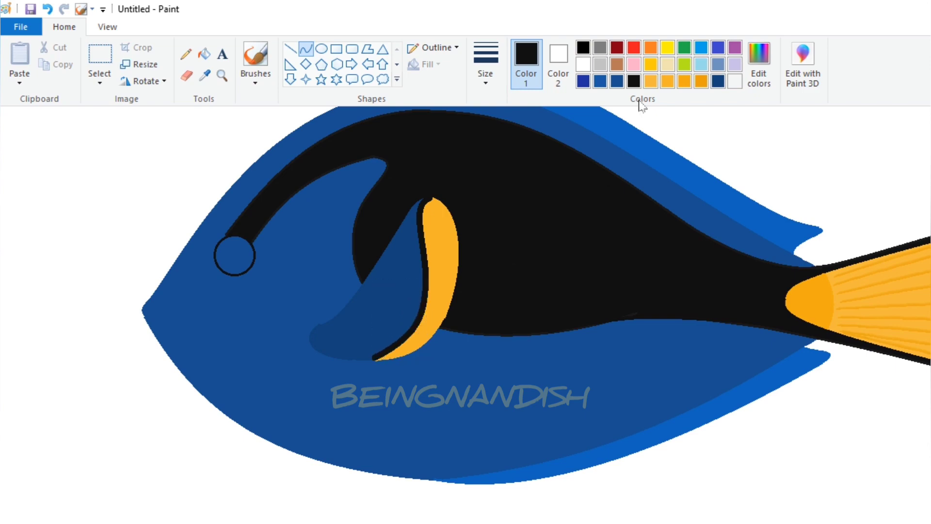
Draw a blue arc inside the black marking, rising from the side fin's upper front edge and bending backwards.
click(599, 81)
drag(389, 238, 435, 164)
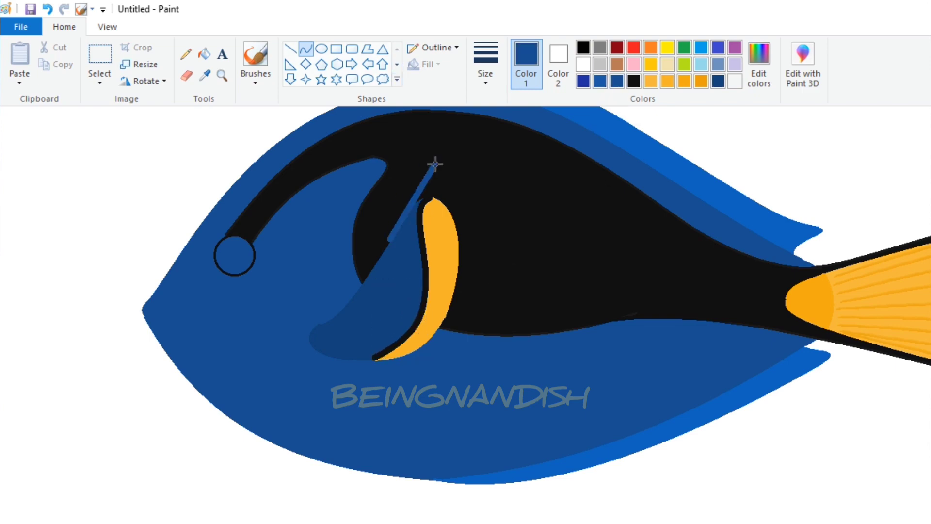
click(383, 206)
click(401, 172)
drag(436, 201, 450, 200)
drag(417, 238, 416, 236)
drag(420, 164, 423, 158)
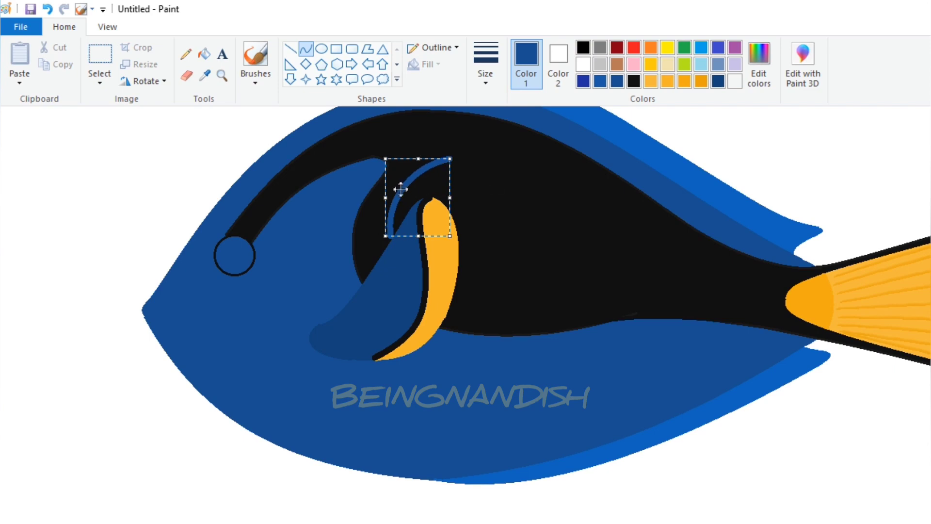
Thin the blue arc's line and fit its size so it starts at the side fin's upper front edge.
drag(385, 198, 386, 198)
drag(449, 198, 466, 198)
drag(425, 160, 424, 164)
drag(465, 189, 462, 192)
click(489, 86)
click(504, 170)
drag(386, 201, 389, 201)
drag(422, 237, 421, 232)
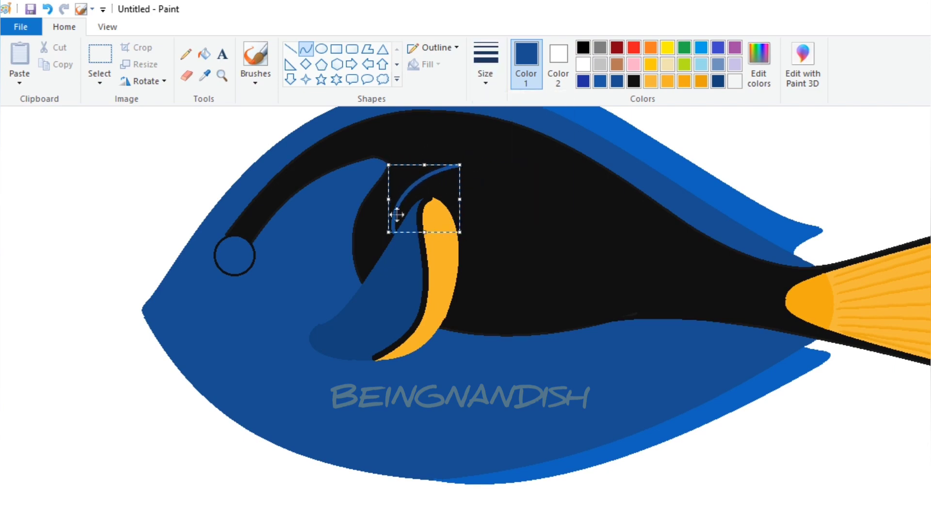
drag(388, 198, 390, 199)
click(480, 191)
Complete a teardrop outline behind the side fin with blue curves for its upper edge, rounded rear end and lower edge.
drag(532, 185, 569, 212)
mouse_move(502, 159)
mouse_down()
mouse_move(492, 156)
mouse_move(531, 173)
mouse_up()
click(603, 181)
drag(569, 212, 634, 252)
drag(595, 228, 590, 237)
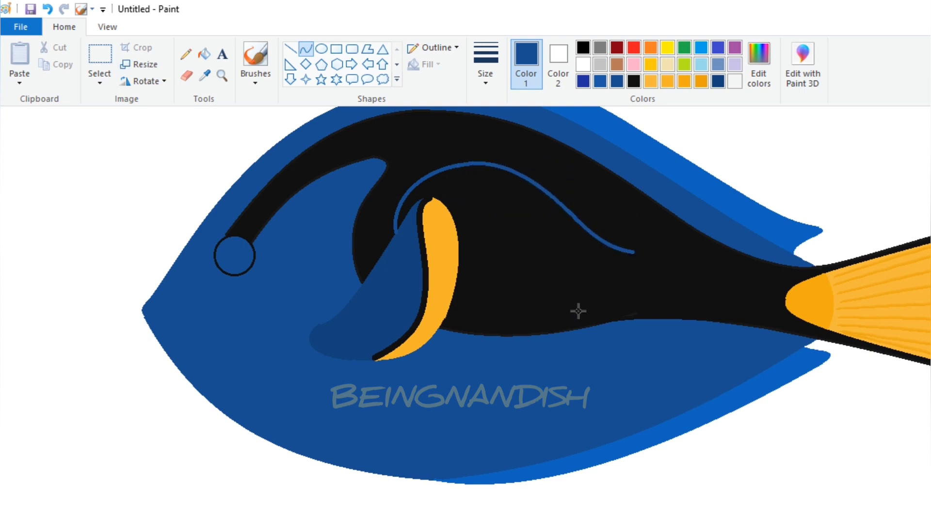
mouse_move(454, 292)
mouse_down()
mouse_move(602, 278)
mouse_move(606, 290)
mouse_move(545, 305)
mouse_up()
drag(608, 289, 647, 288)
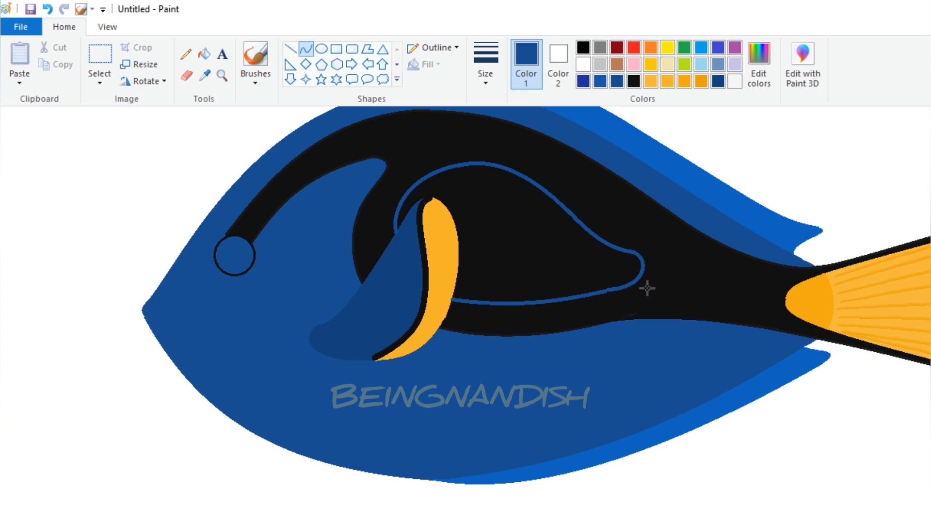
Try to fill the teardrop outline inside the black marking with blue.
click(204, 53)
click(511, 242)
key(ctrl+z)
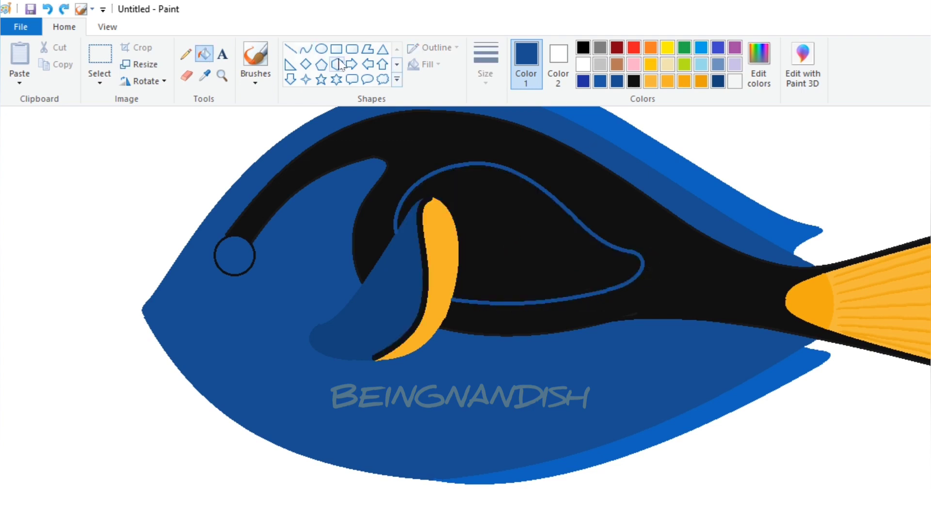
click(306, 49)
click(204, 53)
click(459, 189)
key(ctrl+z)
key(ctrl+z)
Seal the outline at the side fin's tip with a thin blue curve and fill the teardrop area with blue.
click(306, 48)
click(486, 64)
click(504, 138)
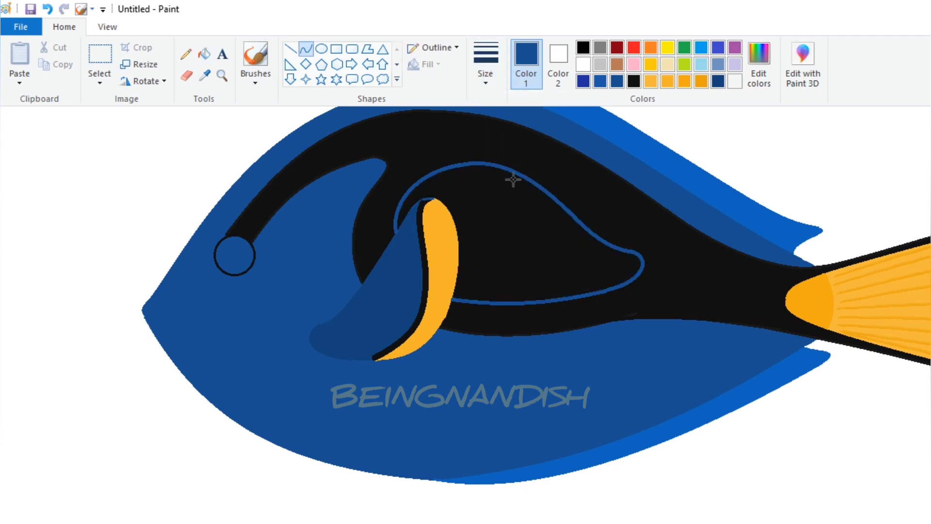
click(204, 54)
click(548, 287)
Try to smooth the teardrop area's upper rear edge with a blue curve.
scroll(527, 356, up, 3)
click(107, 27)
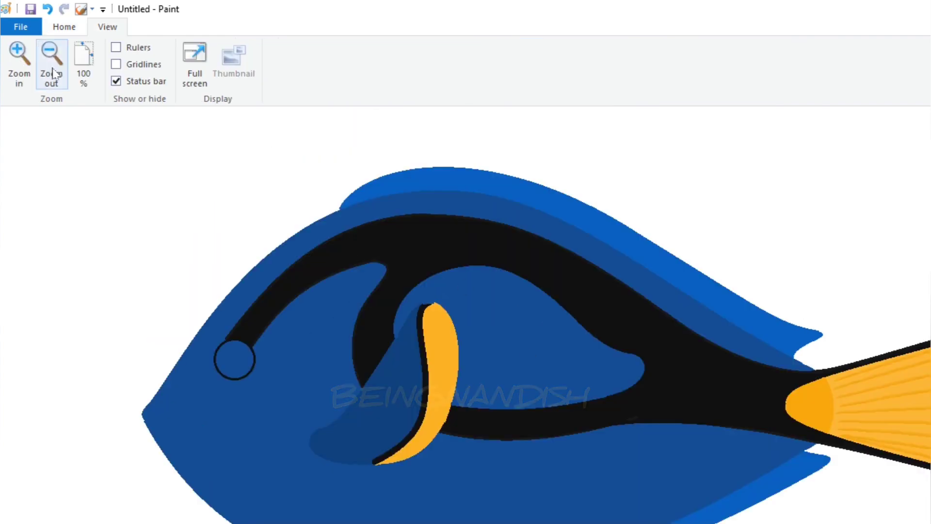
click(19, 61)
scroll(478, 439, down, 3)
scroll(478, 438, right, 12)
click(64, 28)
click(306, 49)
drag(439, 212, 562, 290)
drag(503, 257, 507, 266)
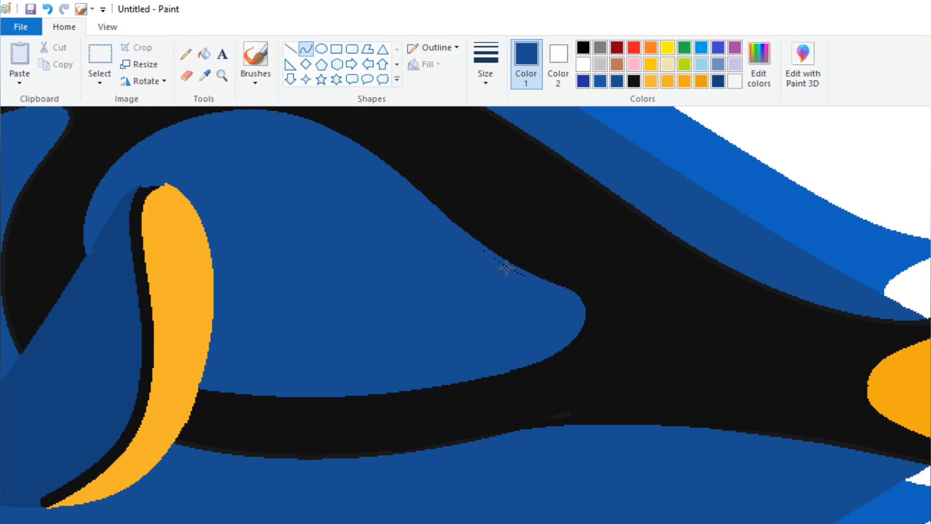
click(507, 266)
click(507, 310)
Undo back to the unfilled teardrop outline and refill it with blue, keeping a near-black cap on the side fin's tip.
scroll(504, 295, left, 5)
key(ctrl+z)
key(ctrl+z)
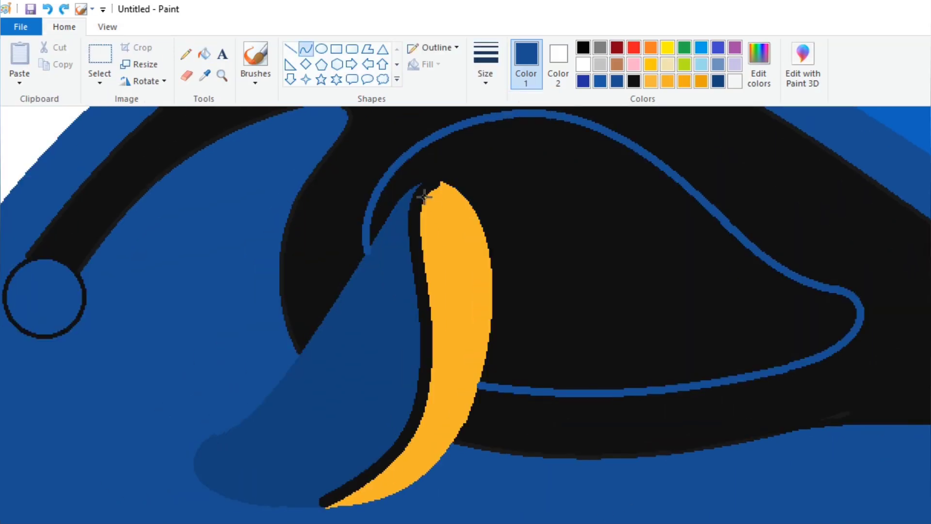
click(204, 54)
click(428, 150)
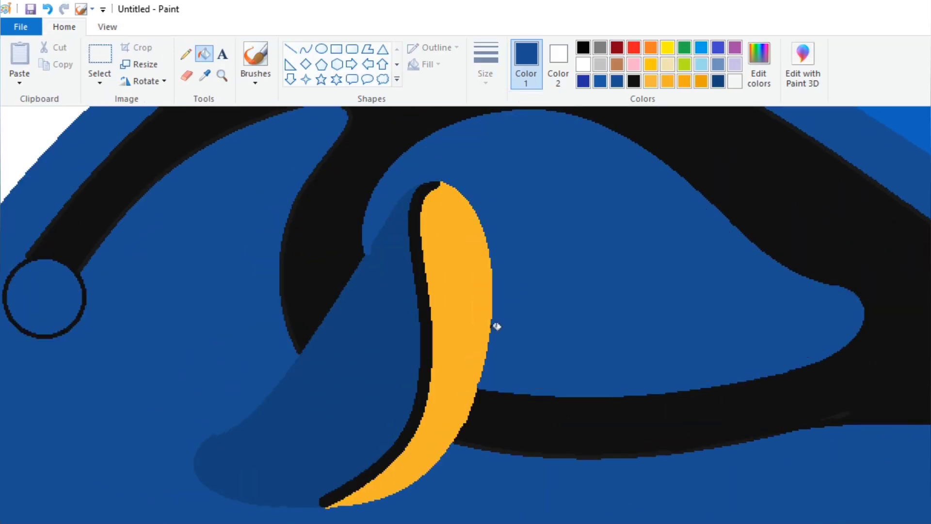
Smooth the side fin's lower edge with a curve in the darker blue.
click(717, 83)
click(291, 49)
scroll(270, 322, down, 2)
scroll(270, 322, right, 1)
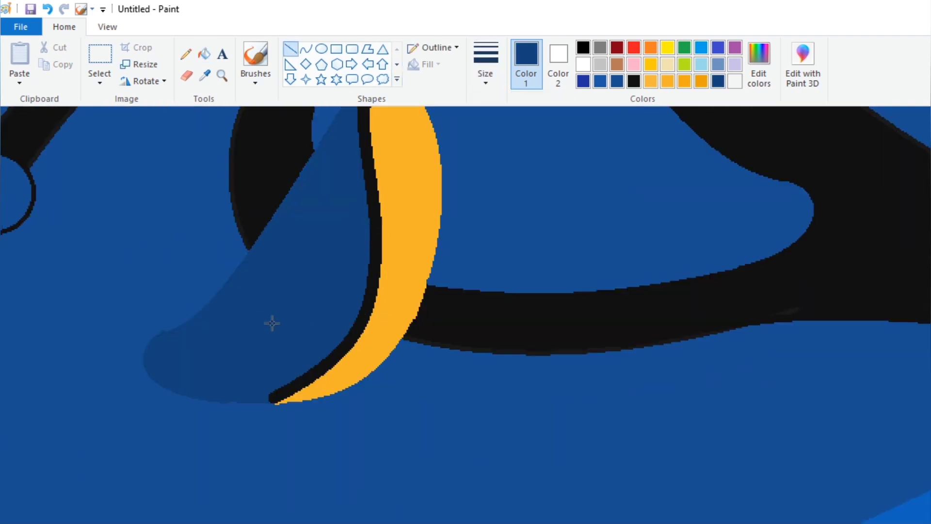
click(305, 49)
scroll(203, 347, up, 2)
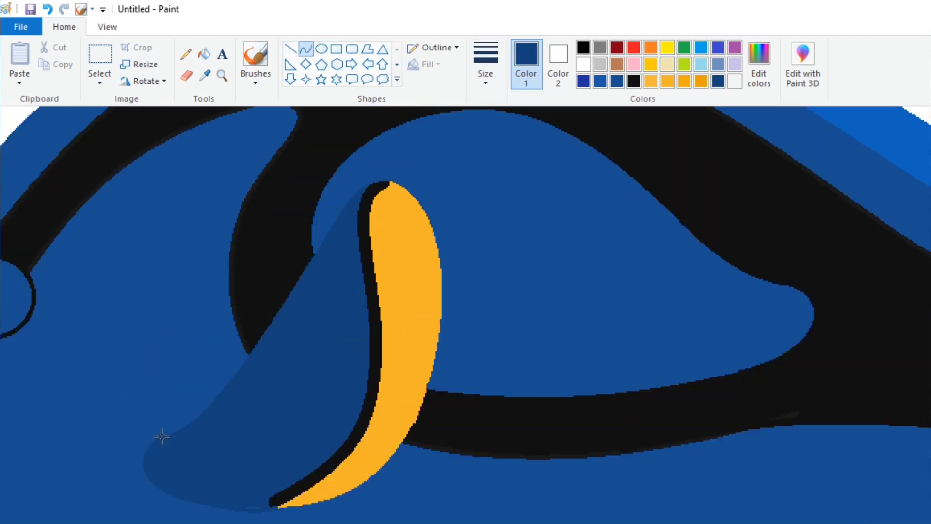
Smooth the teardrop area's upper rear edge with a thicker curve in the body's blue.
scroll(491, 493, right, 5)
click(485, 63)
click(499, 172)
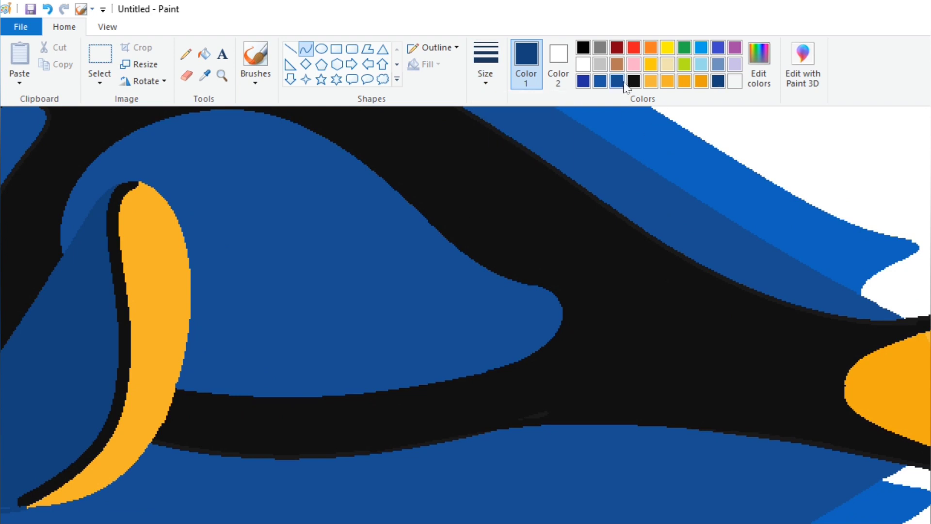
click(107, 27)
click(62, 69)
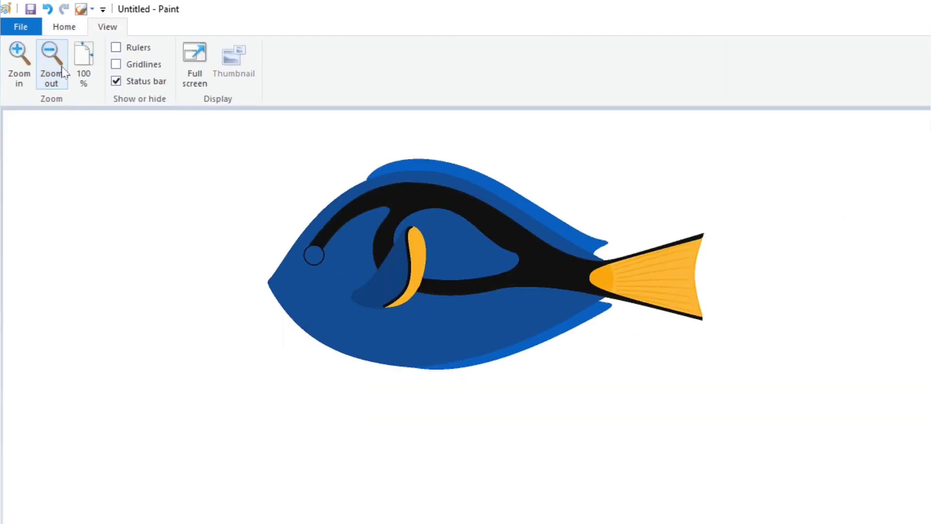
Mix a pale yellow-green custom color for the eye.
click(20, 81)
click(20, 81)
scroll(465, 315, down, 8)
scroll(466, 315, right, 18)
click(68, 27)
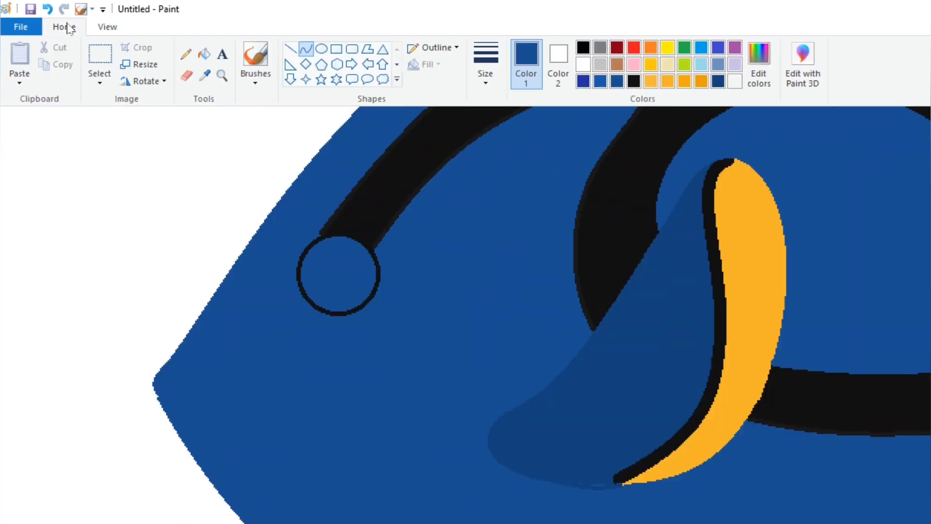
click(650, 82)
click(758, 68)
drag(686, 256, 685, 280)
mouse_move(553, 187)
mouse_down()
mouse_move(539, 200)
mouse_move(549, 182)
mouse_move(543, 241)
mouse_move(542, 194)
mouse_move(544, 182)
mouse_move(550, 253)
mouse_move(554, 240)
mouse_up()
click(685, 207)
click(684, 237)
click(684, 210)
click(607, 388)
click(381, 388)
Draw a smaller circle inside the eye circle and fill the ring between them with golden yellow.
click(321, 49)
mouse_move(313, 248)
mouse_down()
mouse_move(371, 305)
mouse_move(362, 296)
mouse_up()
click(204, 54)
click(351, 248)
click(703, 80)
click(357, 250)
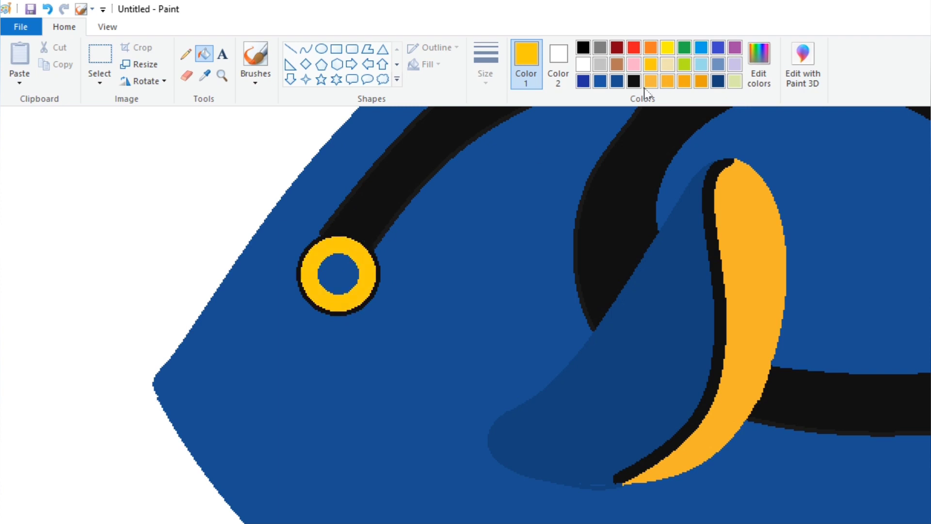
Mix a dark brownish gold, fill the eye's ring with it, and fill the eye's centre with near-black.
click(759, 63)
click(685, 287)
click(685, 280)
click(607, 388)
click(381, 388)
click(369, 248)
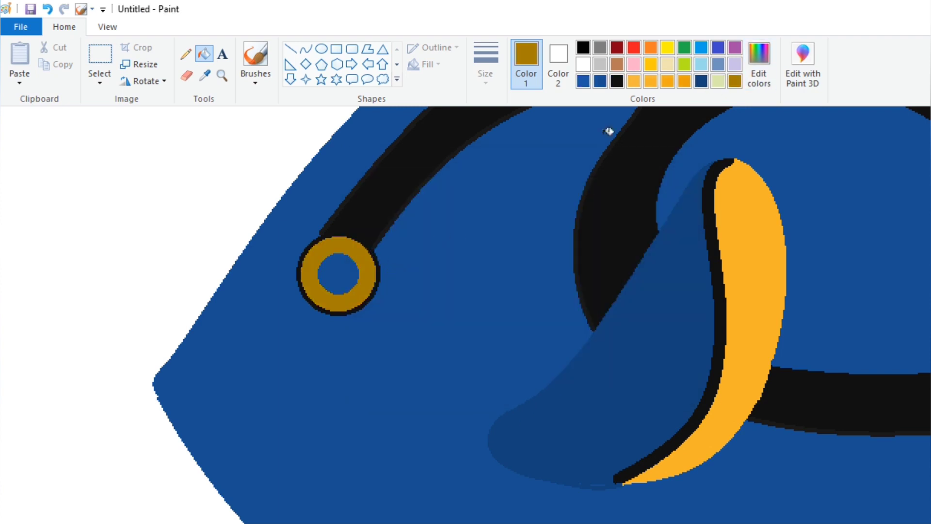
click(583, 47)
click(338, 274)
Mix a dark grey (RGB 41, 41, 41) and draw a circle in it over the eye's centre, inside the gold ring.
click(758, 63)
click(685, 298)
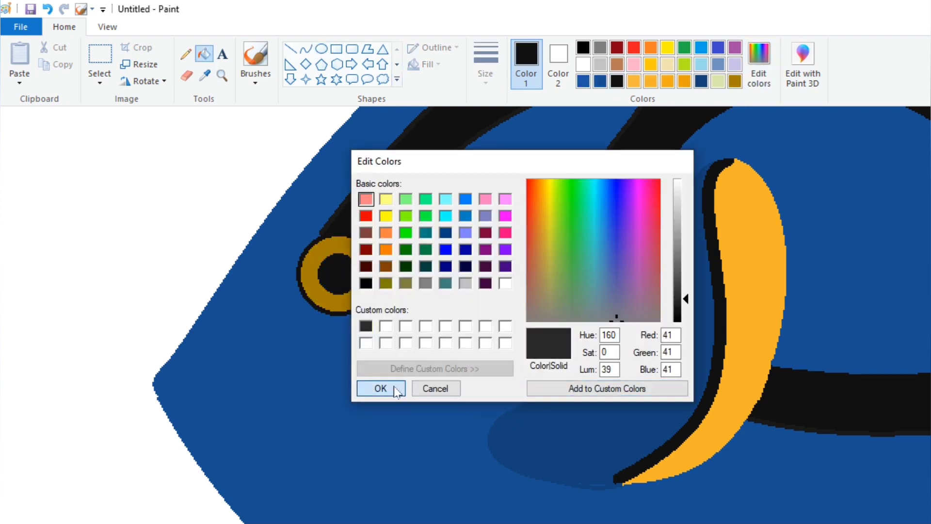
click(396, 390)
click(321, 48)
mouse_move(314, 248)
mouse_down()
mouse_move(364, 297)
mouse_move(358, 274)
mouse_up()
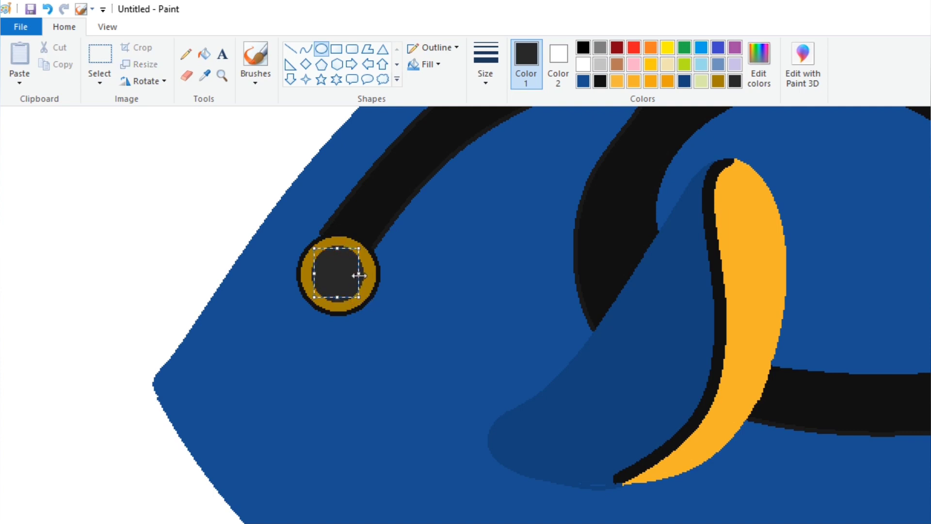
Draw a blue circle with a soft, textured outline inside the eye's dark grey centre.
click(586, 87)
click(494, 63)
click(509, 201)
click(438, 49)
click(451, 177)
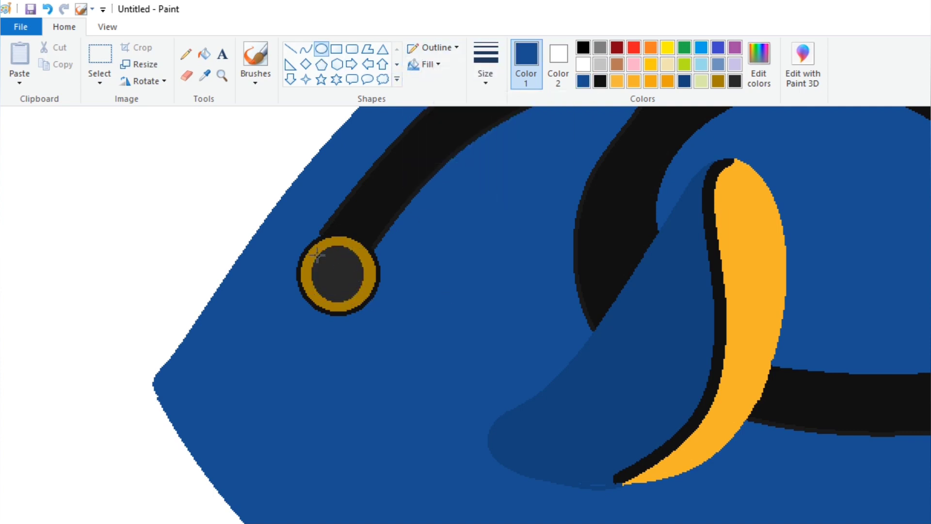
drag(316, 254, 360, 297)
click(454, 267)
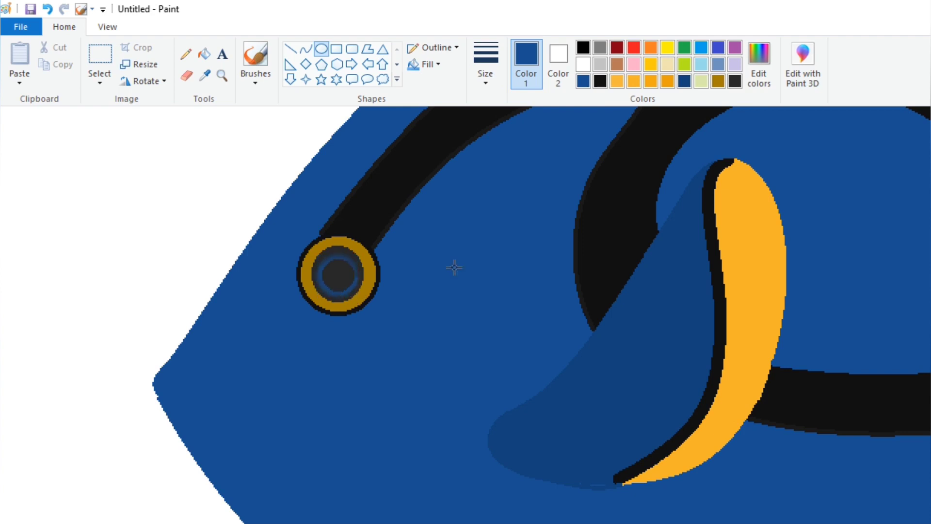
Draw a small near-black circle with a solid outline as the pupil, slightly off-centre towards the snout.
click(599, 80)
click(439, 48)
click(427, 85)
drag(320, 262, 345, 284)
key(Down)
key(Down)
key(Down)
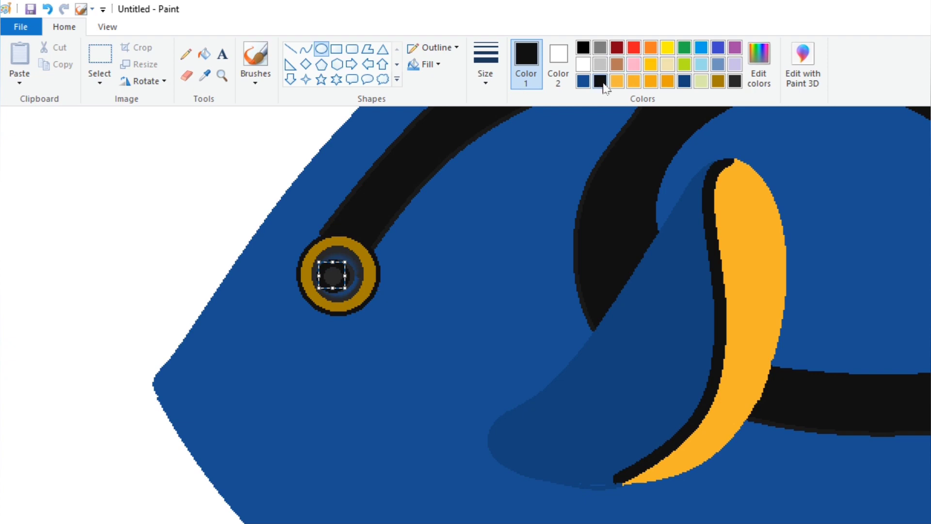
Fill the pupil and the dark band inside the eye's gold ring with near-black.
click(205, 53)
click(339, 247)
click(107, 27)
click(82, 67)
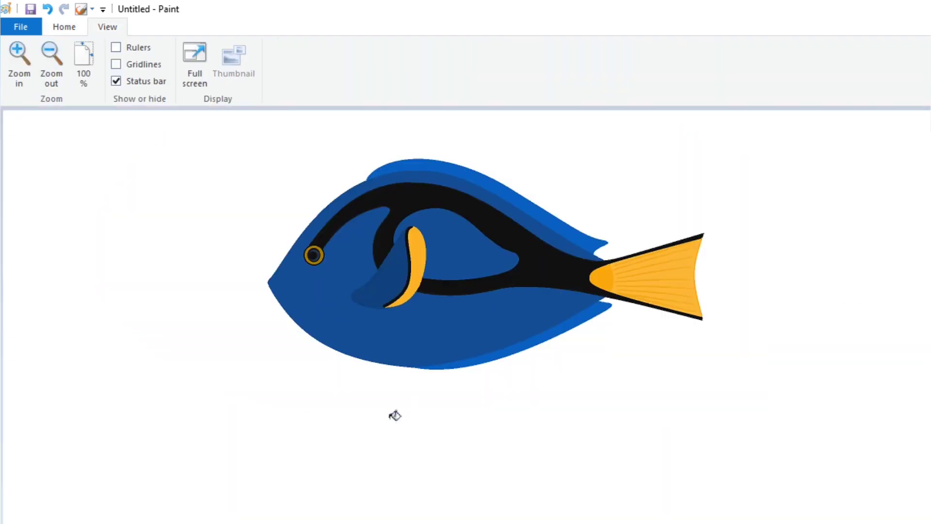
Draw a short, downward-sagging mouth line in the darker blue from the tip of the snout.
click(24, 75)
click(24, 75)
click(24, 75)
scroll(422, 396, right, 5)
scroll(422, 396, down, 5)
scroll(422, 396, up, 3)
click(65, 27)
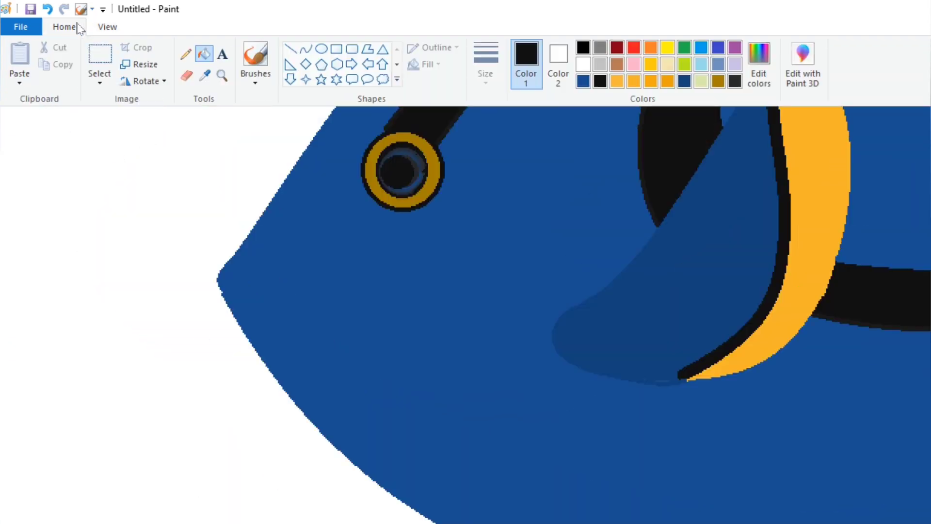
click(583, 81)
click(306, 48)
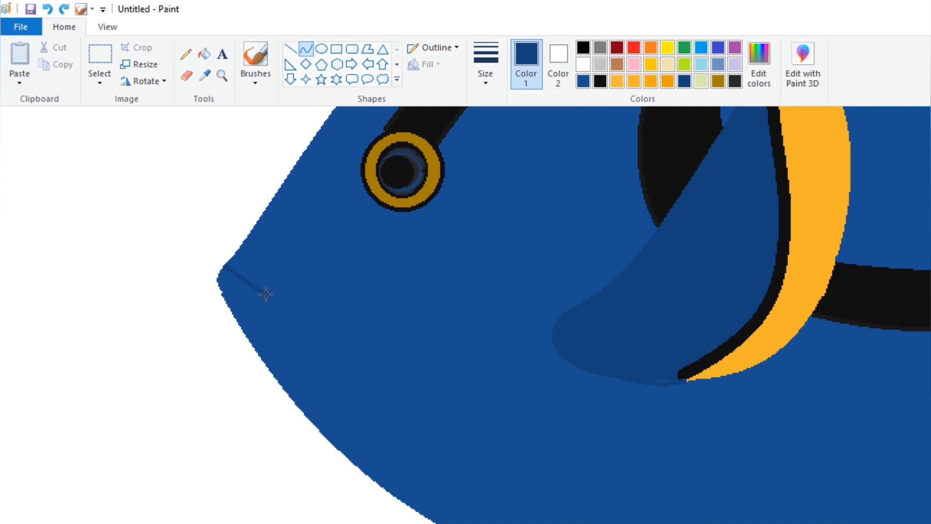
Trim the snout tip with the eraser and white curves to form a notch between the upper and lower lips.
click(187, 76)
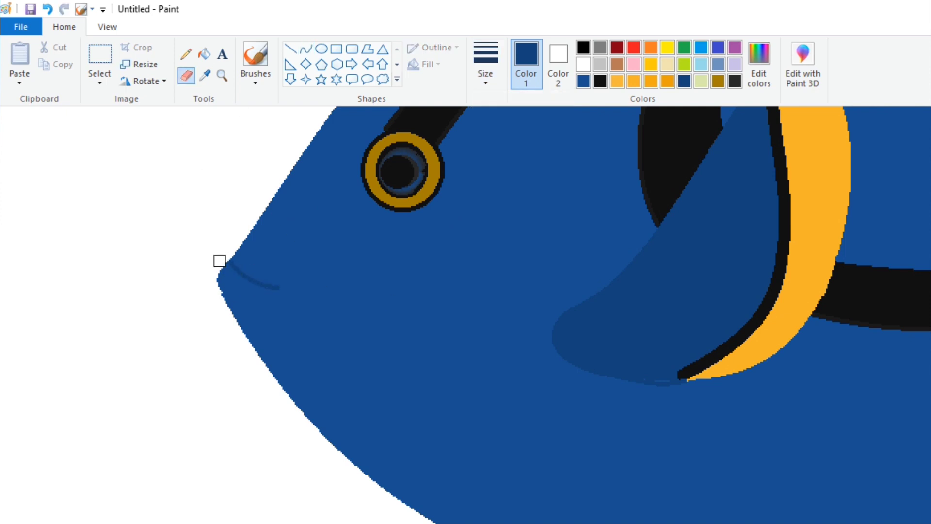
click(306, 48)
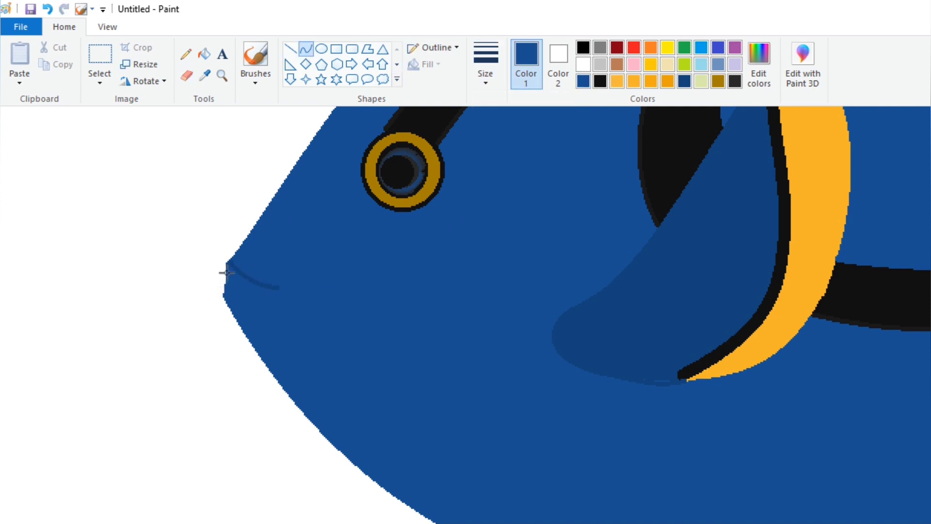
click(583, 64)
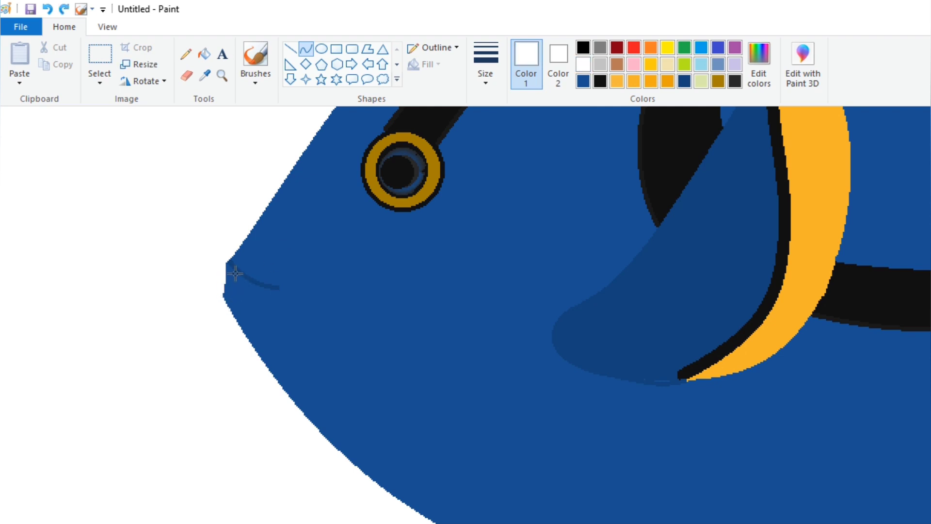
drag(218, 290, 216, 303)
drag(210, 268, 217, 271)
click(186, 75)
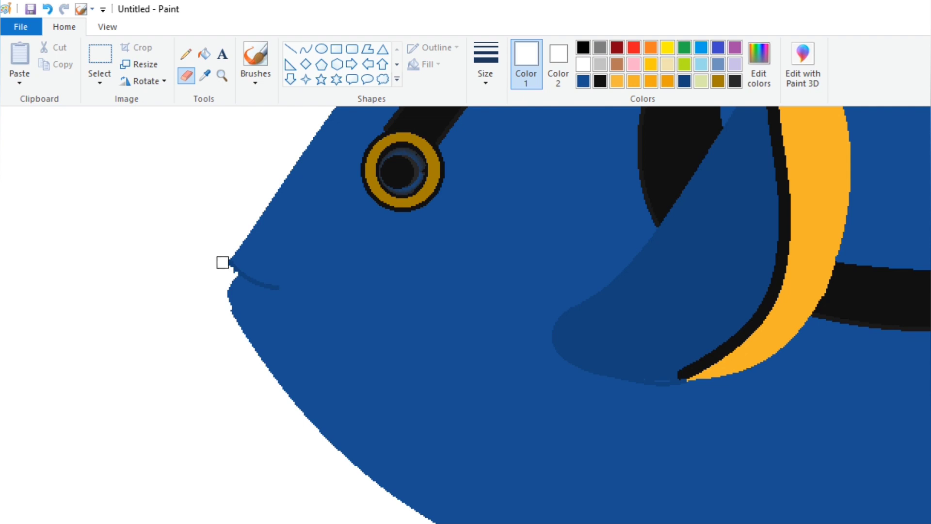
Outline the mouth opening below the mouth line in the darker blue and fill it.
click(583, 81)
click(306, 48)
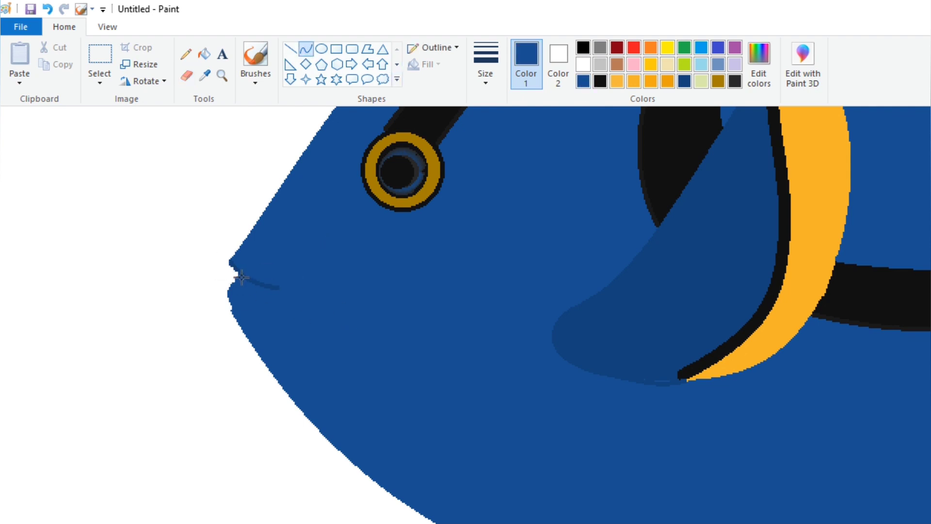
key(ctrl+z)
click(684, 81)
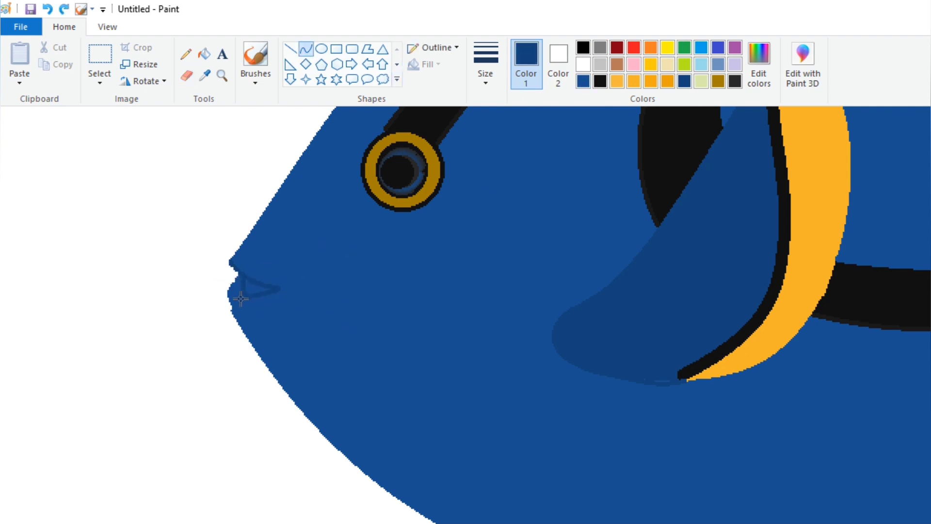
click(204, 54)
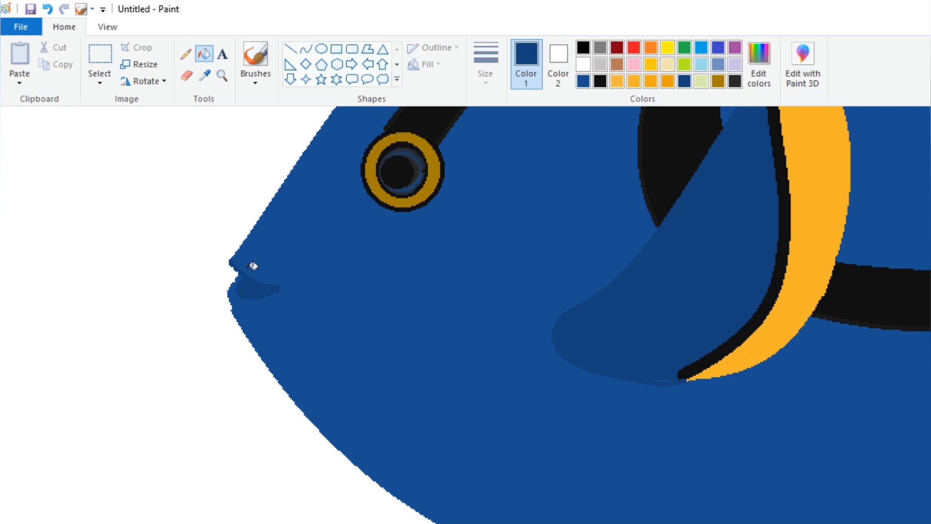
Mix an even darker blue and refill the mouth opening with it.
click(758, 63)
click(376, 387)
click(264, 286)
click(107, 27)
click(51, 64)
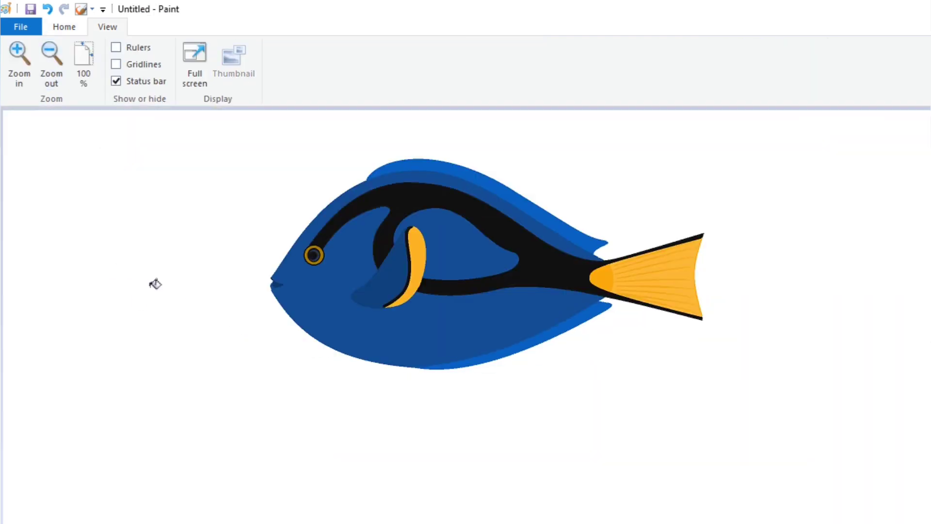
Start a ray line near the top of the side fin's orange edge and mix dark gold for it (red 140, green 108, blue 0).
ctrl+scroll(155, 283, up, 1)
shift+scroll(349, 377, right, 5)
shift+scroll(349, 377, left, 1)
ctrl+scroll(349, 377, up, 2)
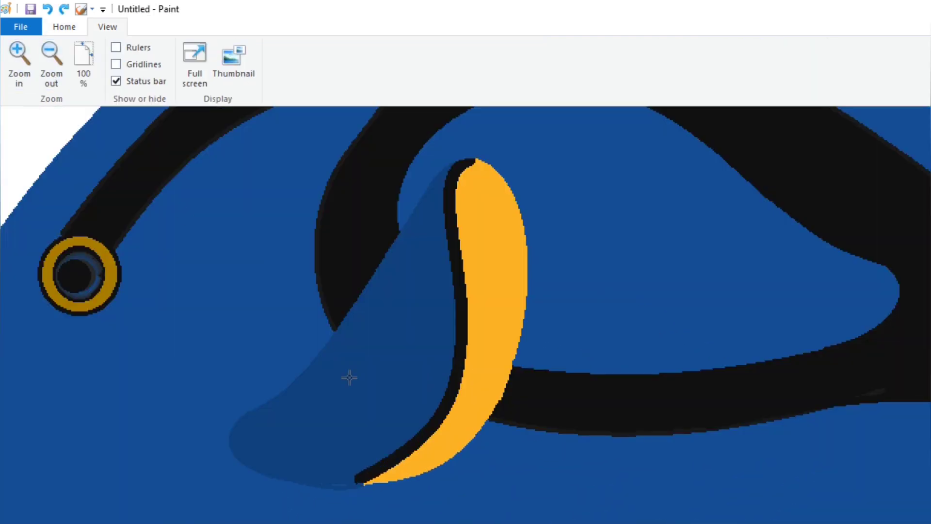
click(64, 27)
click(651, 81)
click(758, 63)
click(378, 386)
click(305, 48)
mouse_move(460, 205)
mouse_down()
mouse_move(483, 185)
mouse_move(482, 199)
mouse_up()
click(759, 63)
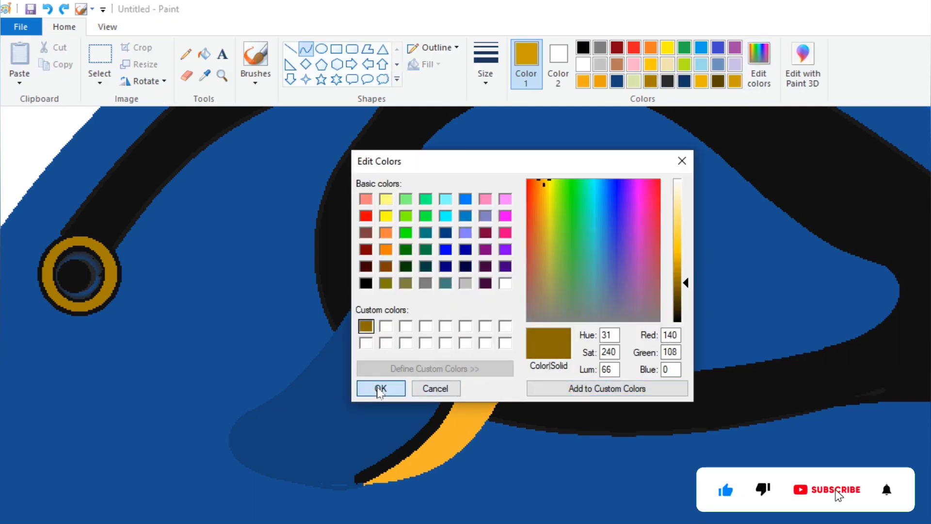
click(379, 388)
Draw short, evenly spaced dark gold ray lines across the side fin's orange edge down to its lower tip.
click(516, 229)
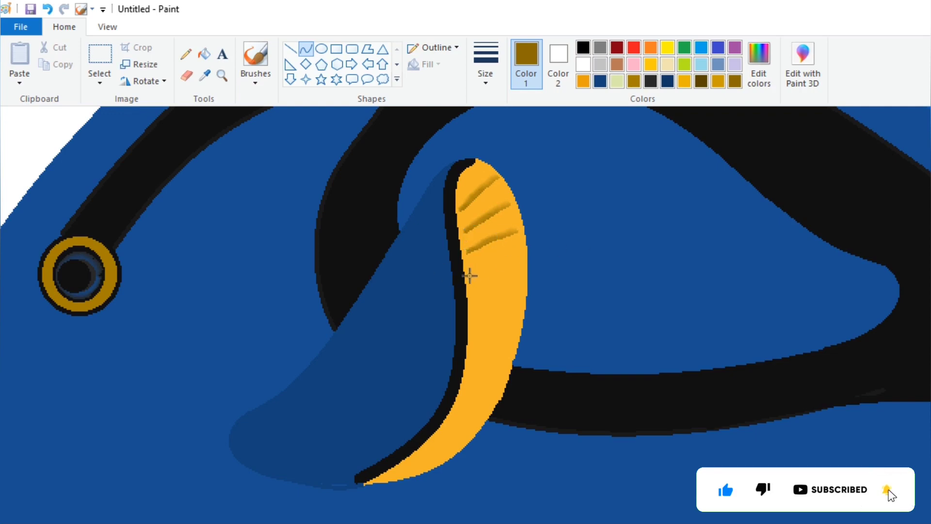
drag(471, 279, 523, 265)
drag(474, 305, 524, 292)
drag(471, 331, 519, 320)
drag(471, 360, 522, 348)
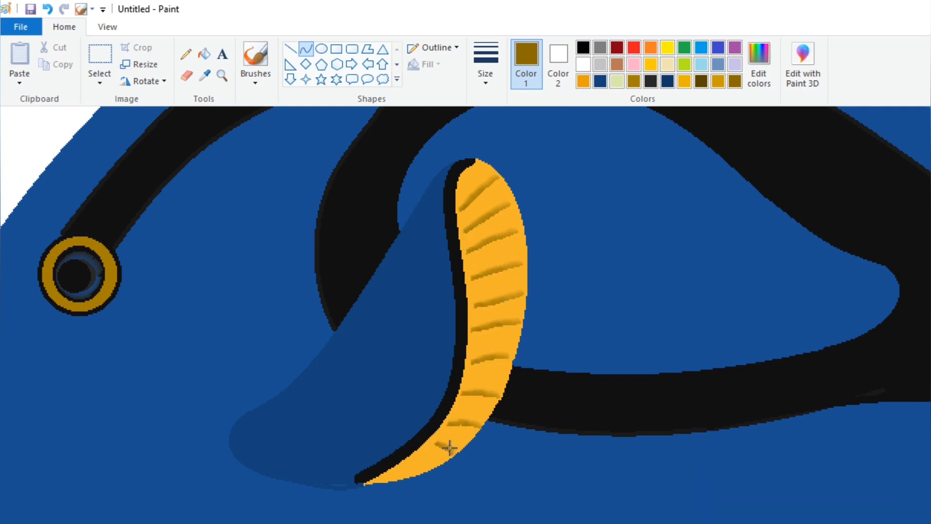
click(290, 49)
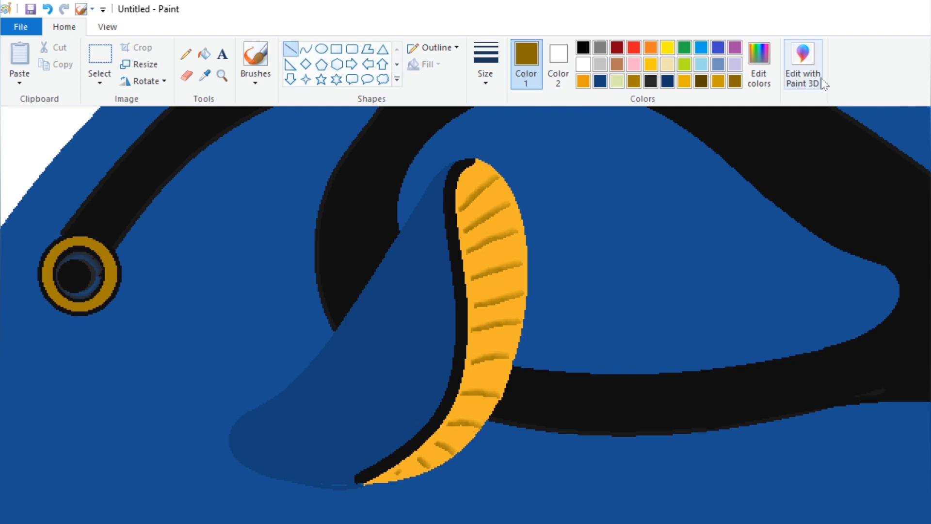
Mix a very dark navy from the palette's dark blue and choose the Curve tool for the fin rays.
double_click(667, 81)
click(686, 301)
click(606, 388)
click(382, 385)
click(306, 49)
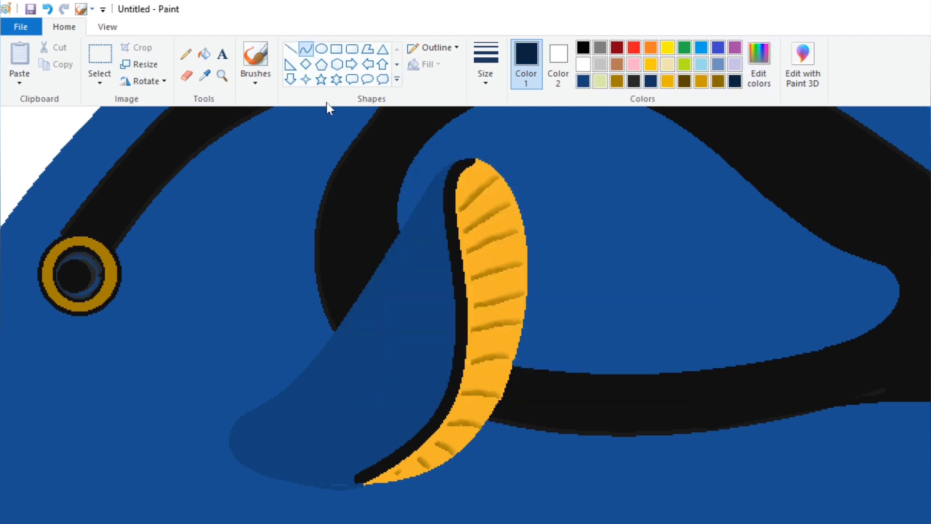
Draw a slanted curved ray along the upper side of the fin's blue part and mix a slightly lighter navy for it.
mouse_move(336, 348)
mouse_down()
mouse_move(432, 228)
mouse_move(442, 281)
mouse_move(473, 267)
mouse_up()
click(412, 251)
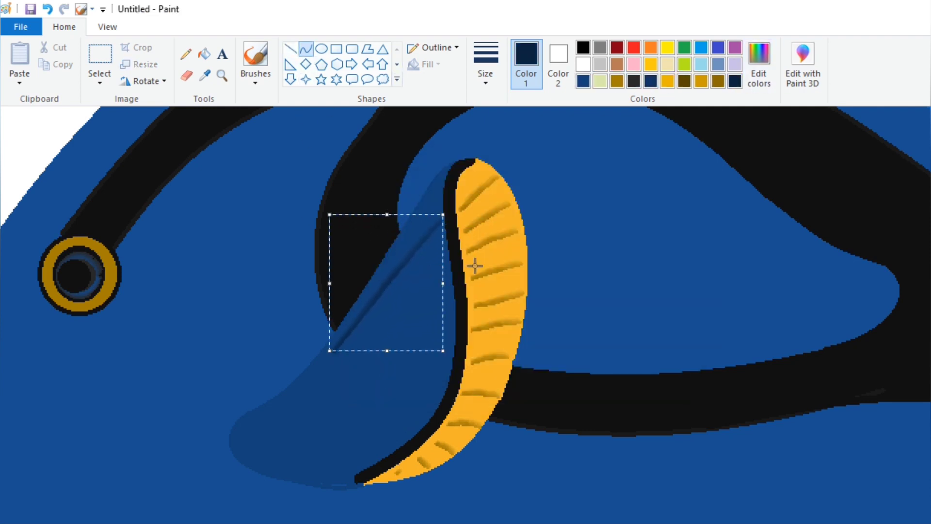
click(759, 63)
click(606, 388)
click(382, 386)
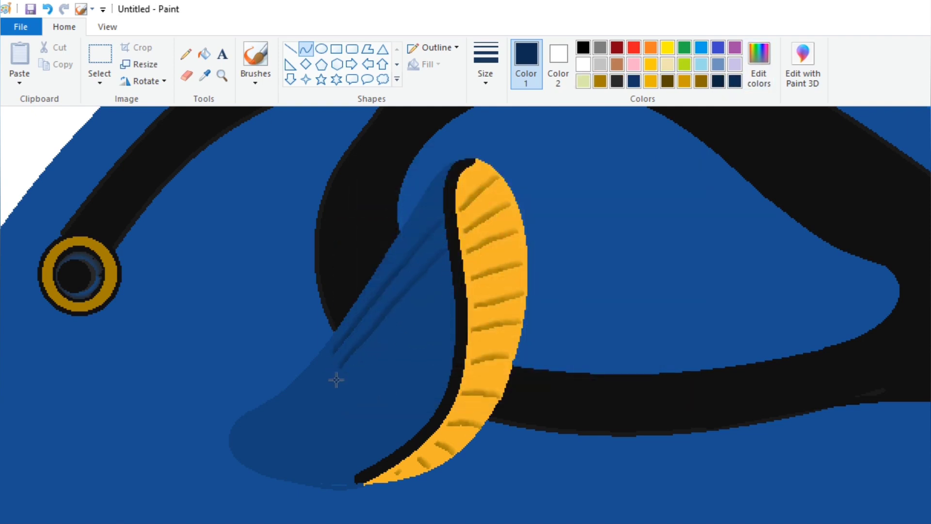
Draw further curved navy rays across the fin's blue part, fanning down to its lower end.
mouse_move(336, 379)
mouse_down()
mouse_move(451, 272)
mouse_move(445, 317)
mouse_up()
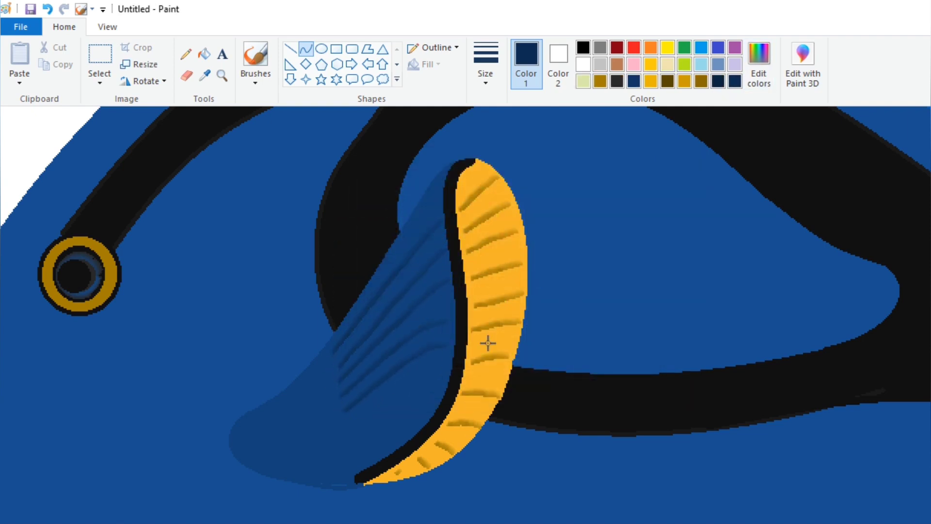
drag(336, 427, 446, 370)
drag(391, 366, 425, 416)
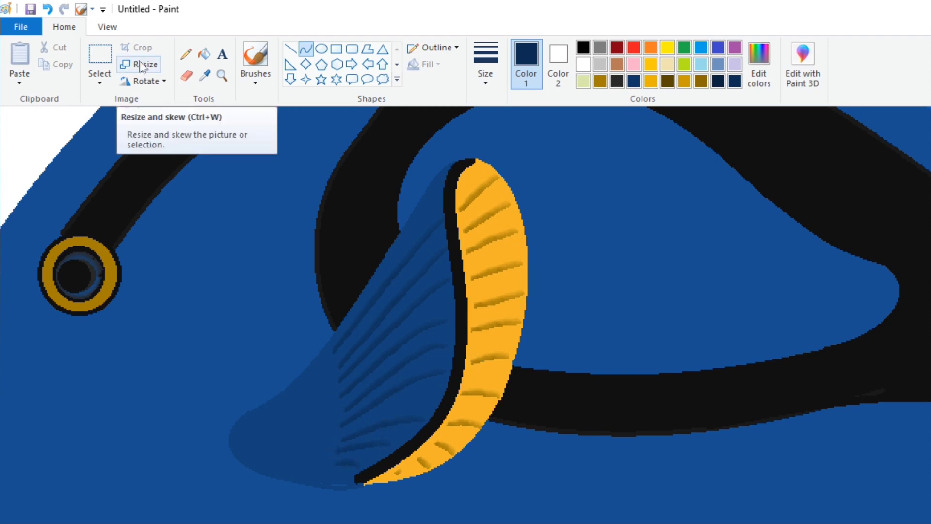
Mix a darker navy with red 10, green 31 and blue 56 as the drawing color.
click(107, 27)
click(51, 63)
click(51, 63)
scroll(53, 131, up, 3)
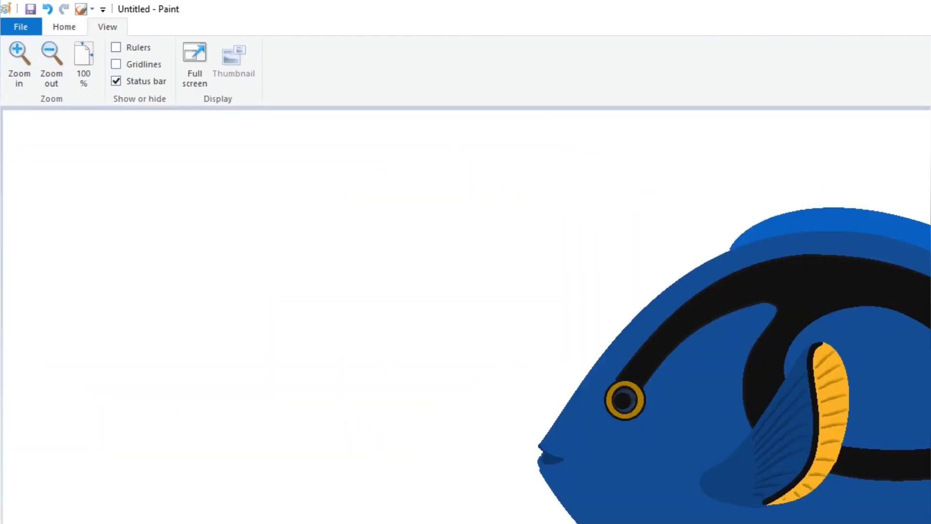
click(77, 30)
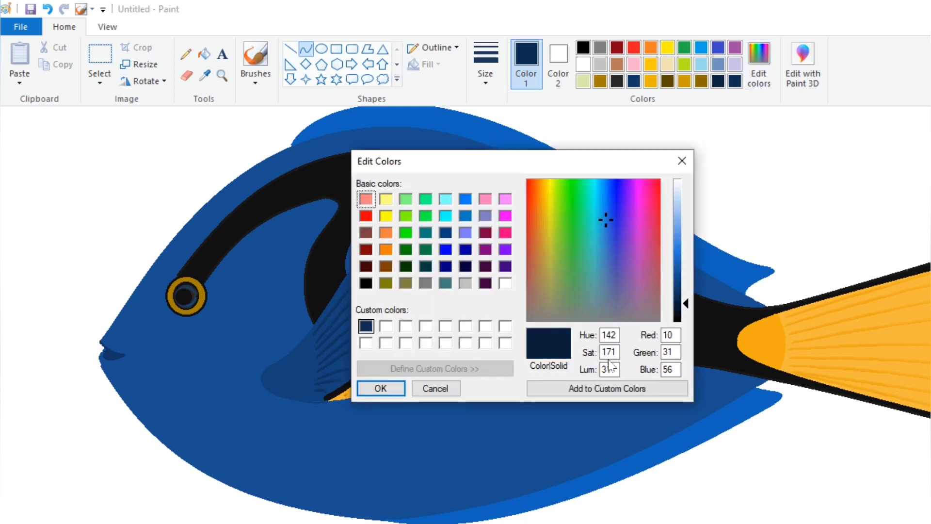
click(607, 387)
click(381, 388)
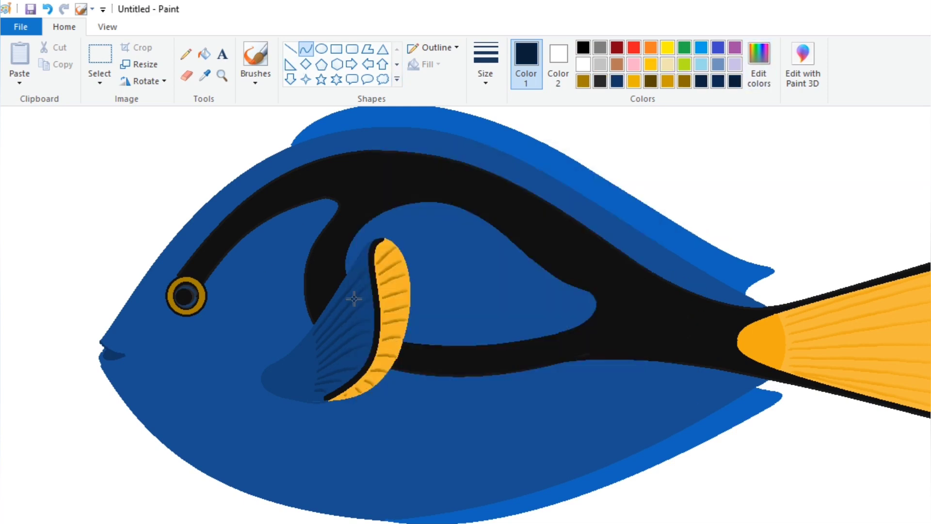
Draw a thin navy gill-cover arc between the eye and the side fin, bulging toward the fin.
drag(222, 292, 261, 343)
drag(238, 384, 232, 407)
click(393, 463)
scroll(387, 333, up, 3)
click(107, 27)
click(83, 68)
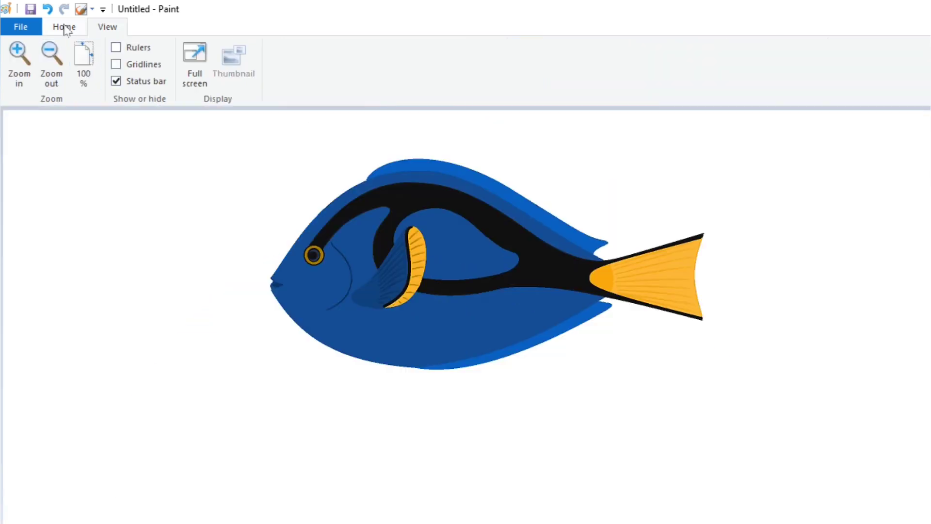
click(64, 26)
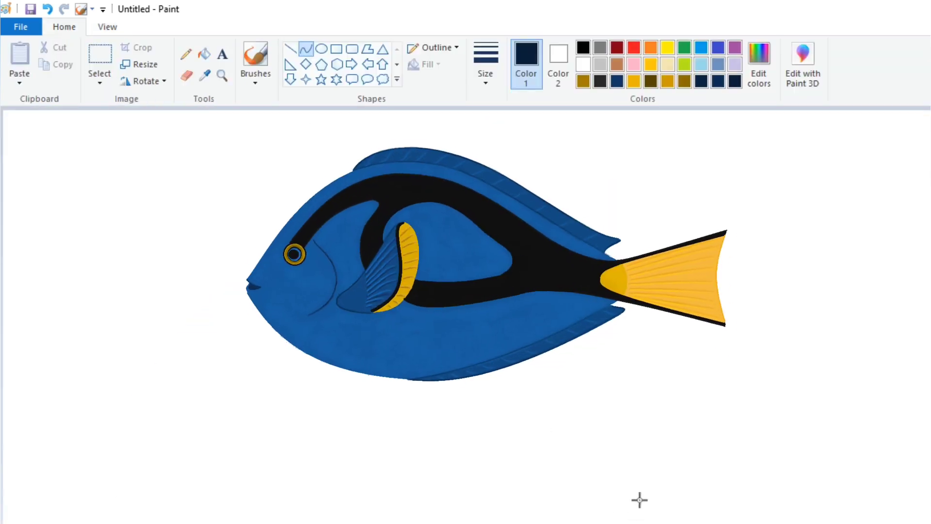